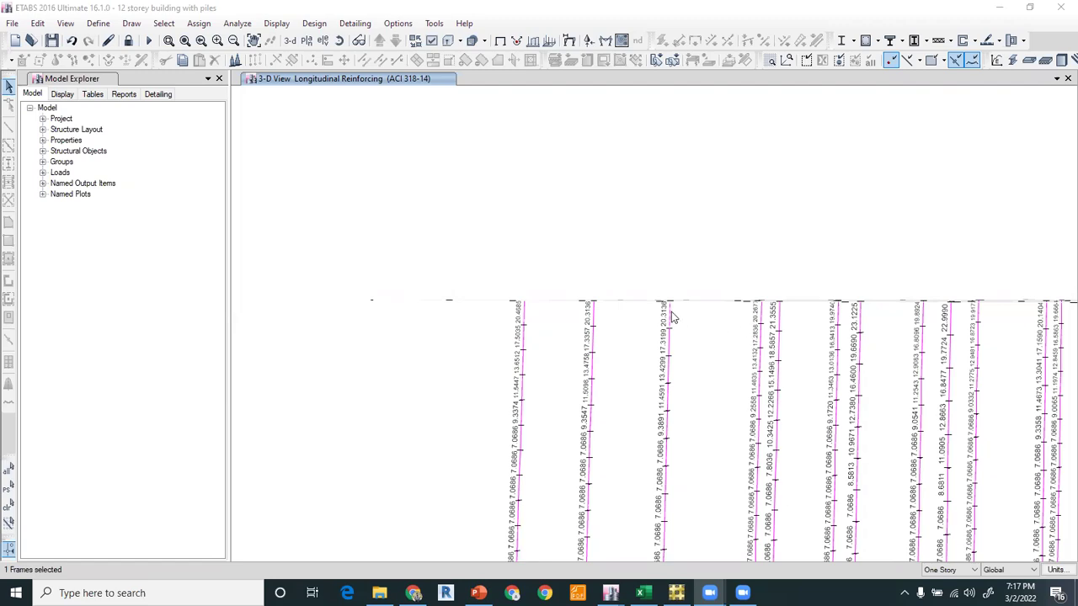
# Review the longitudinal and shear reinforcement per load combination for the top segment of pile column C1671, and close the design information.
pyautogui.scroll(3, 671, 312)
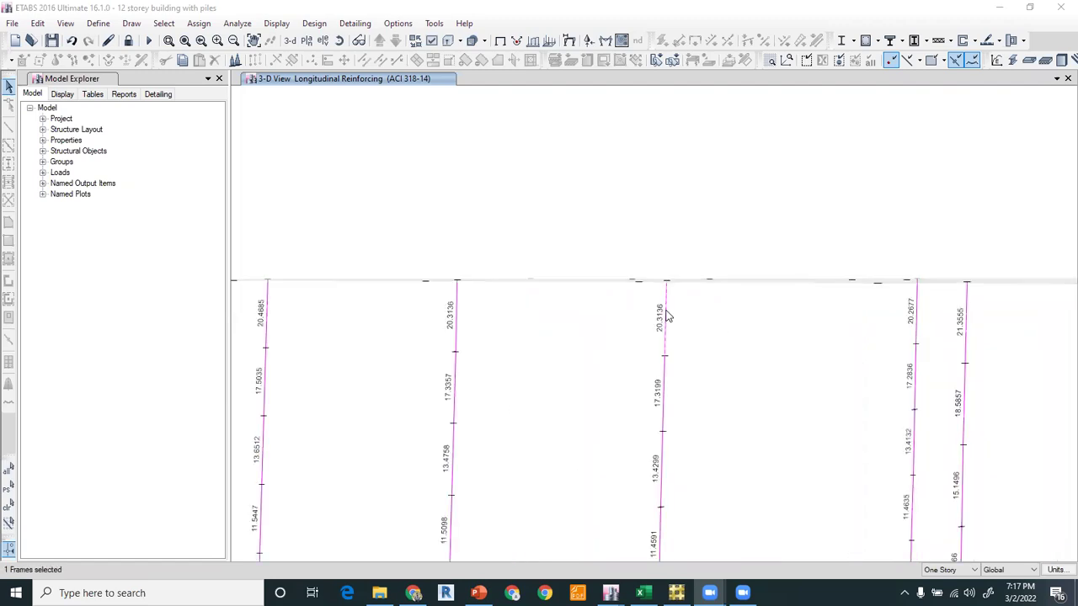
pyautogui.rightClick(665, 314)
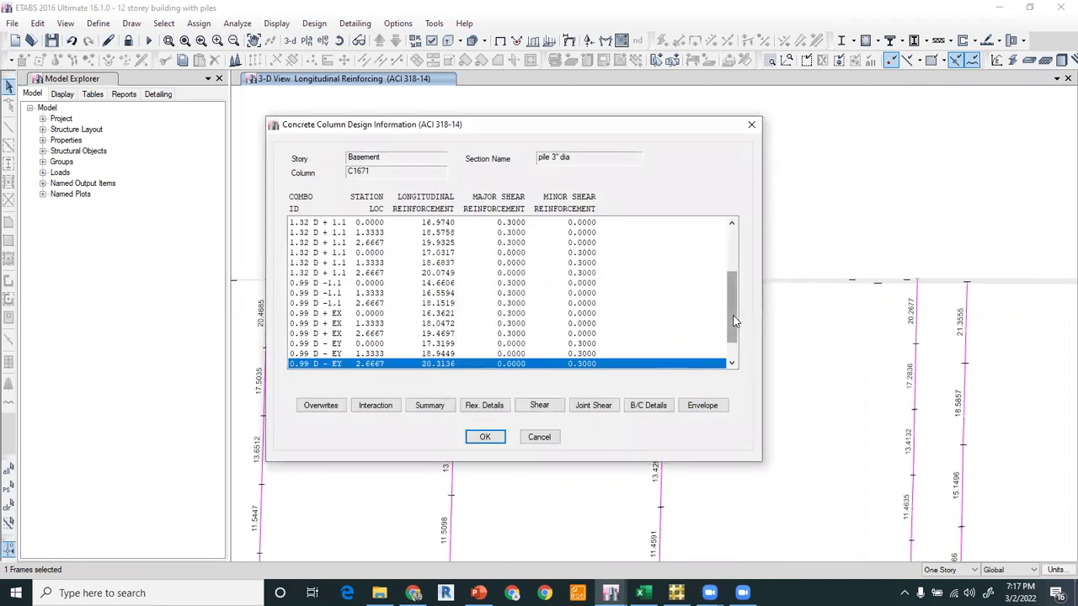
pyautogui.moveTo(732, 320); pyautogui.dragTo(728, 249)
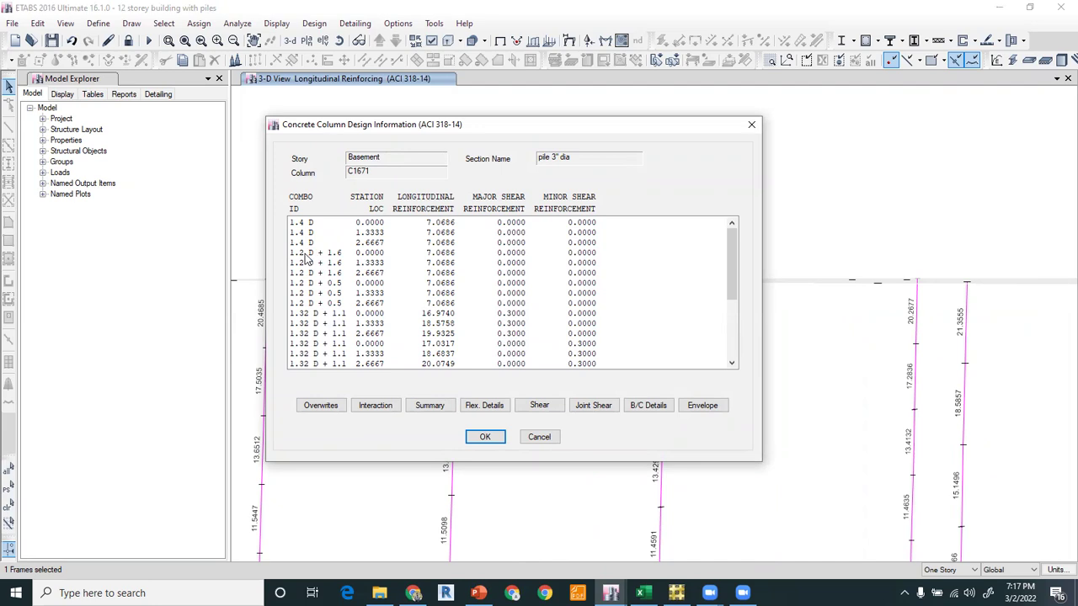
pyautogui.click(337, 254)
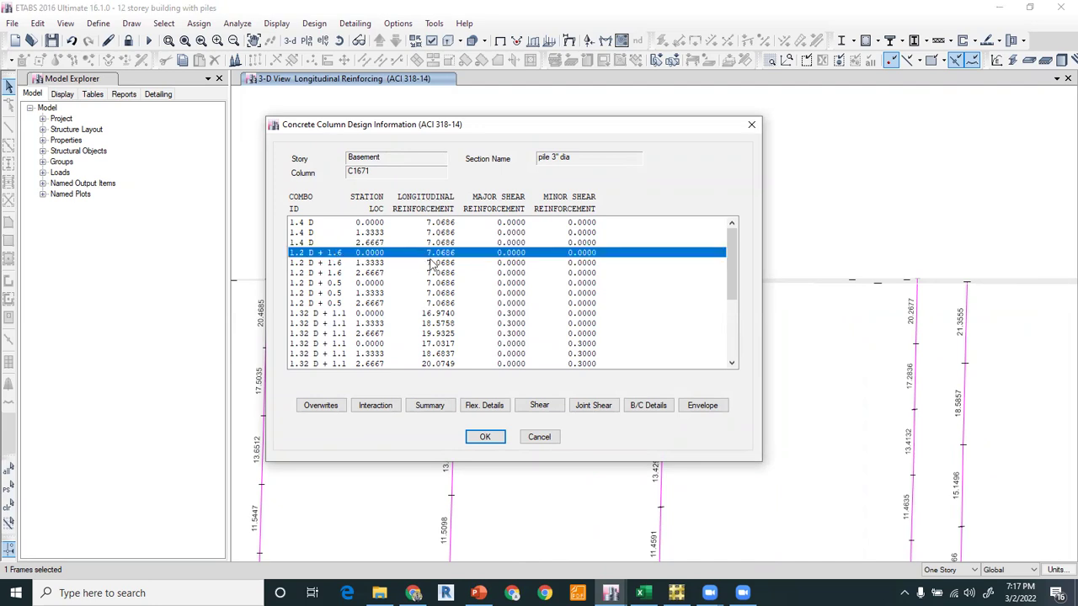
pyautogui.scroll(-4, 449, 336)
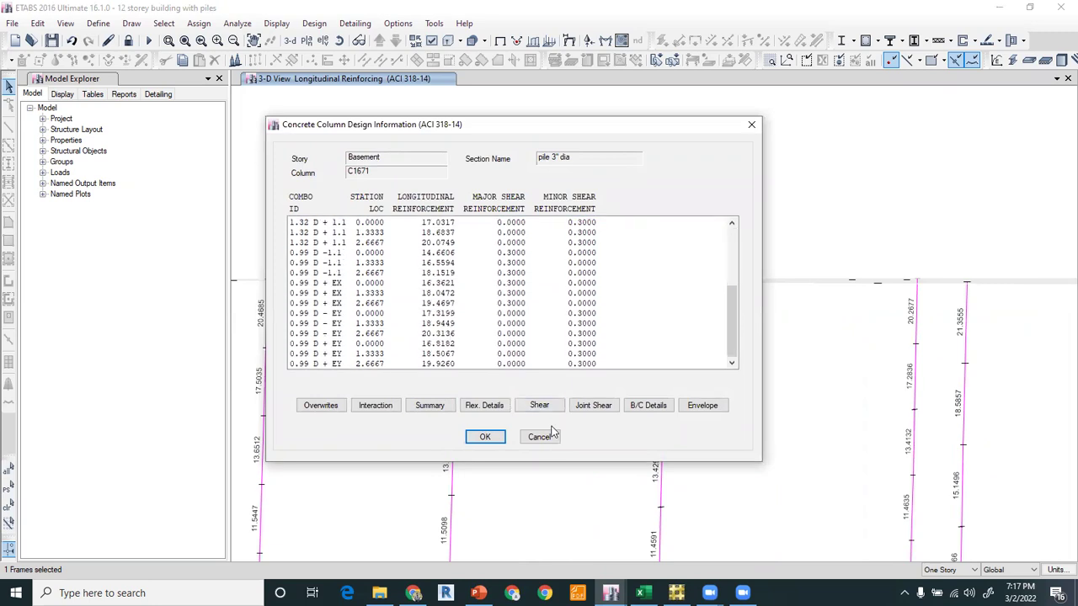
pyautogui.click(552, 434)
# Examine the summary design report of the same pile segment, including its rebar area, rebar percentage and shear design.
pyautogui.rightClick(662, 320)
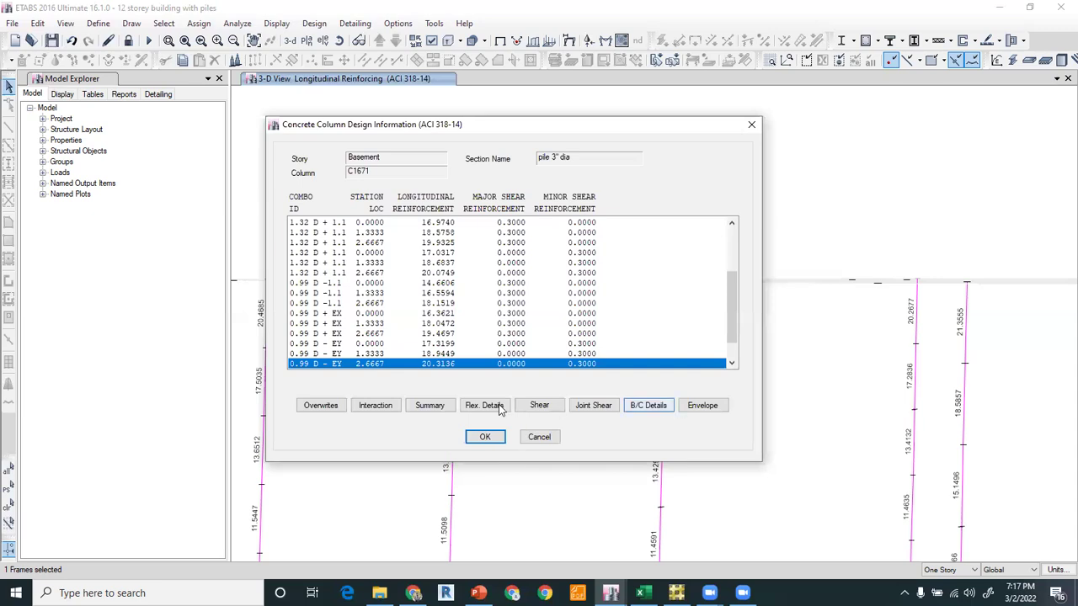
pyautogui.click(430, 405)
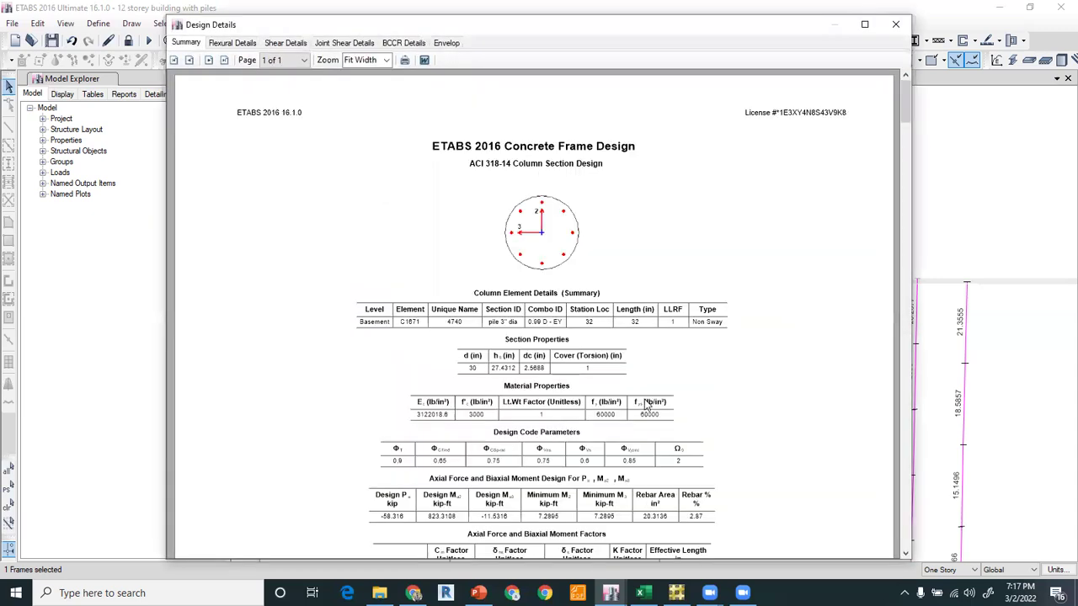
pyautogui.scroll(-5, 714, 390)
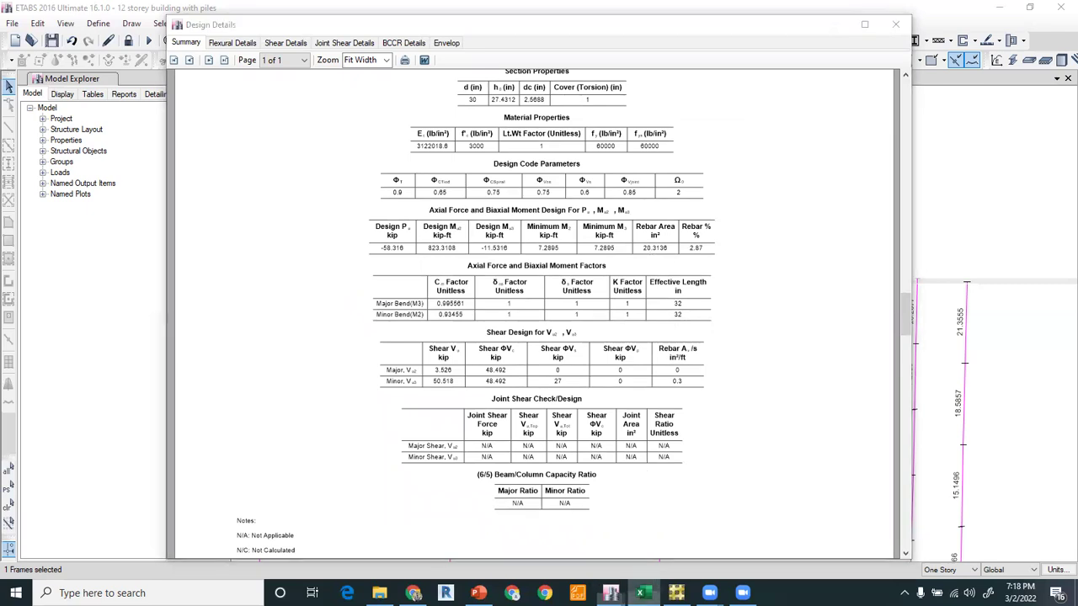
# Switch to the piles capacities workbook in Excel and calculate =20.3/0.8 in cell M13 of Sheet2.
pyautogui.click(642, 593)
pyautogui.write('=2')
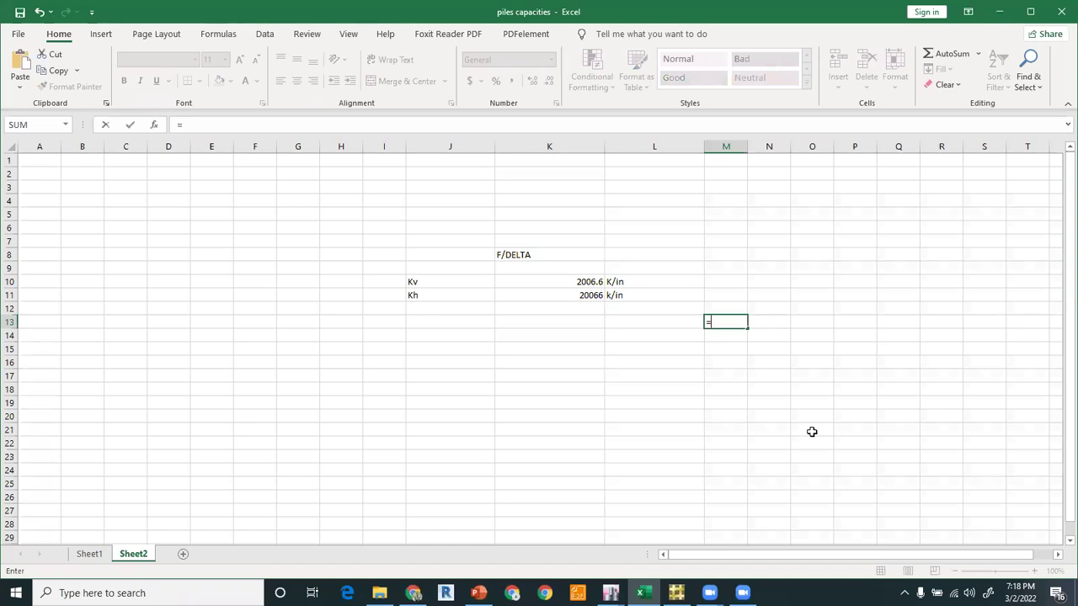
pyautogui.press('BackSpace')
pyautogui.press('BackSpace')
pyautogui.write('0.3')
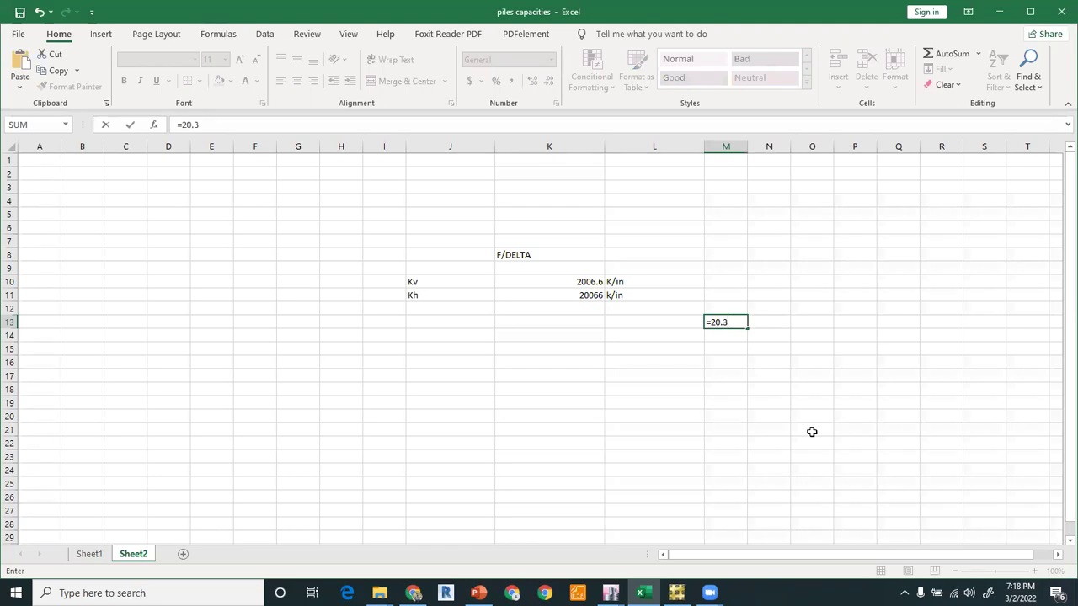
pyautogui.write('/0.8')
pyautogui.press('Return')
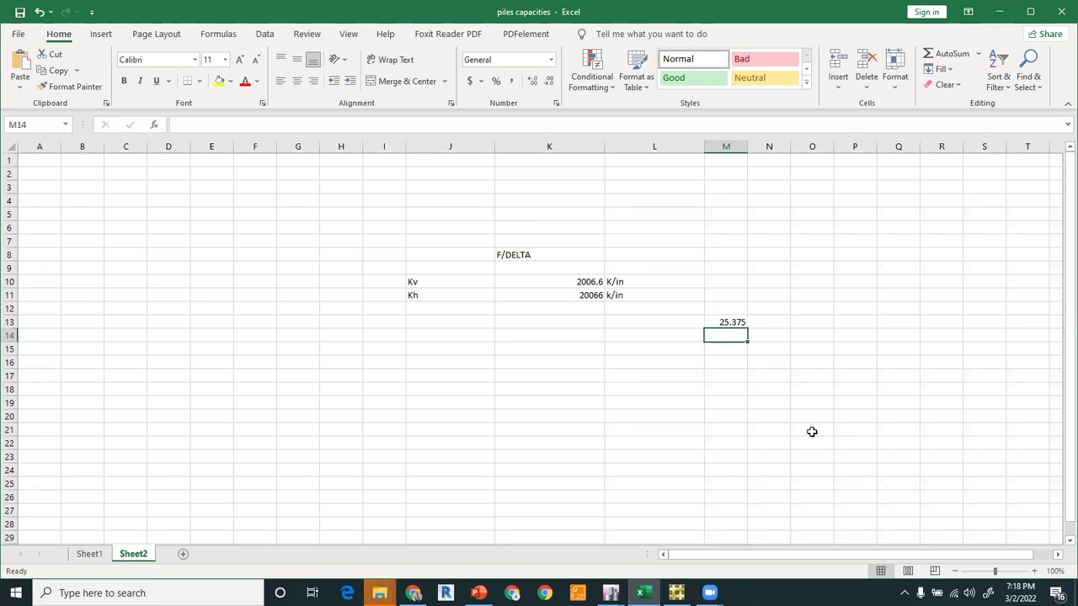
# Calculate =7.6/0.8 in cell M17.
pyautogui.moveTo(700, 310); pyautogui.dragTo(741, 335)
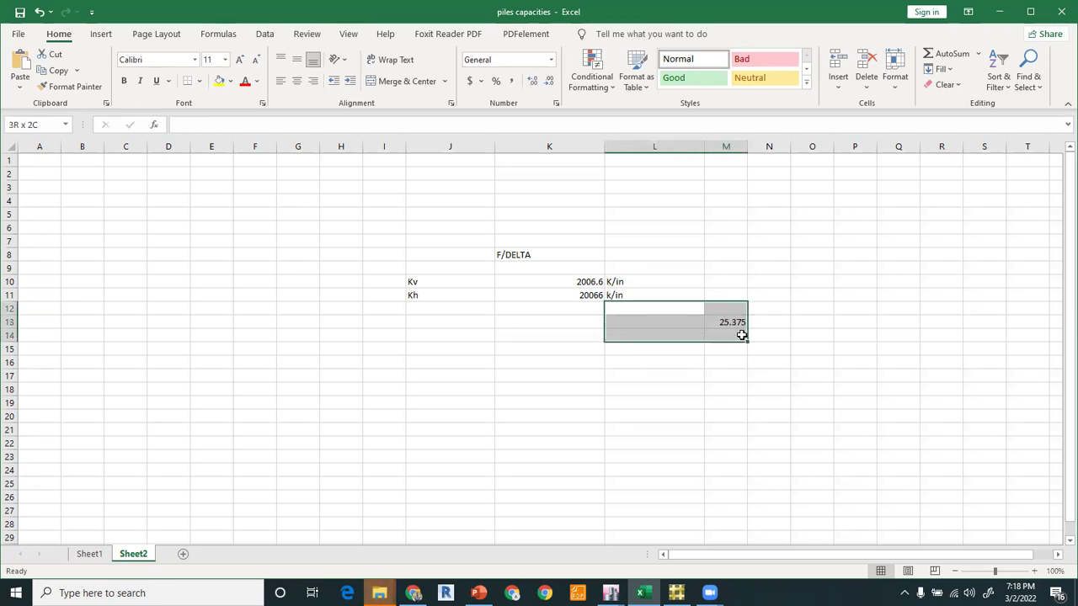
pyautogui.click(745, 352)
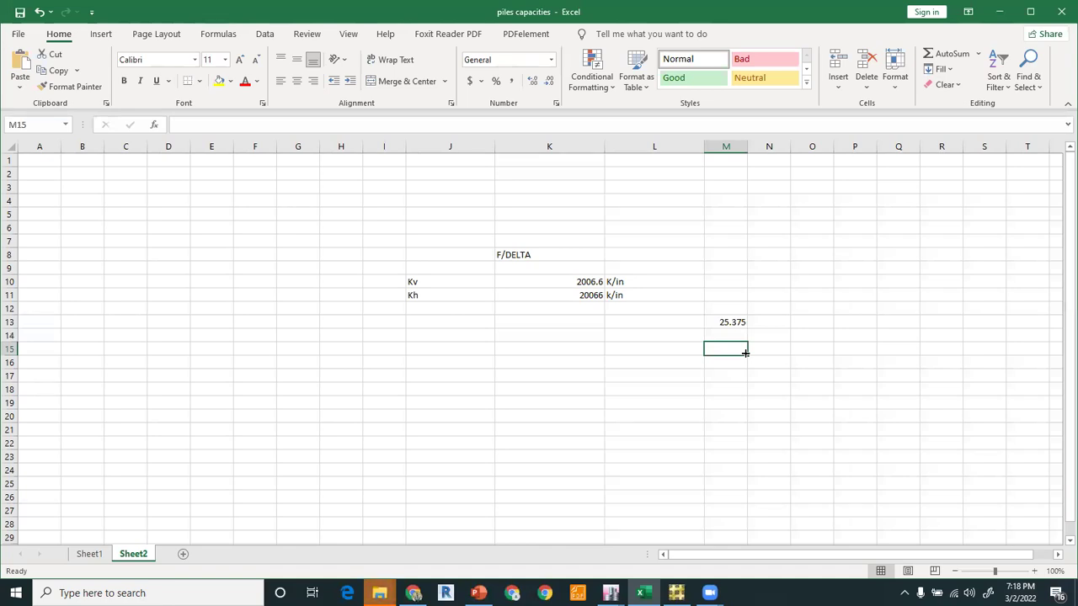
pyautogui.click(725, 378)
pyautogui.write('=7.6/0.8')
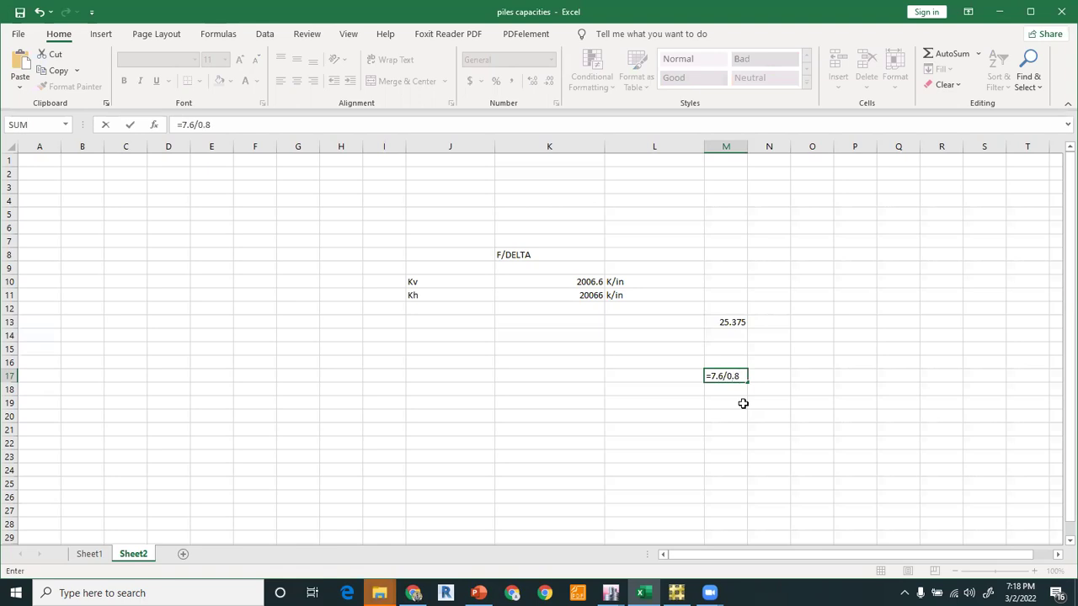
pyautogui.press('Return')
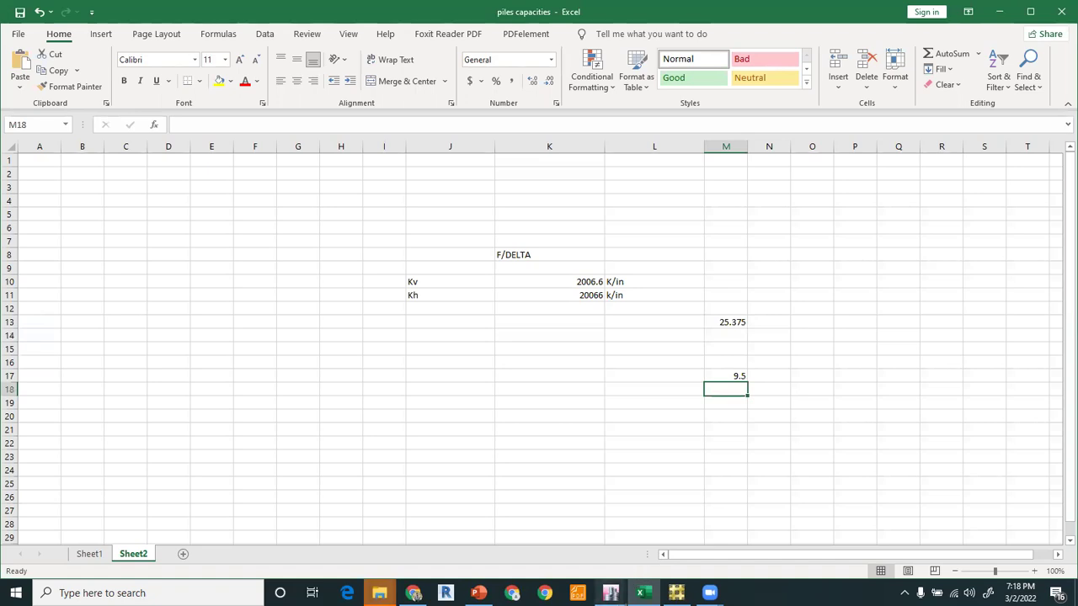
# Switch back to the ETABS pile model and close the design report and the column design information.
pyautogui.moveTo(611, 593)
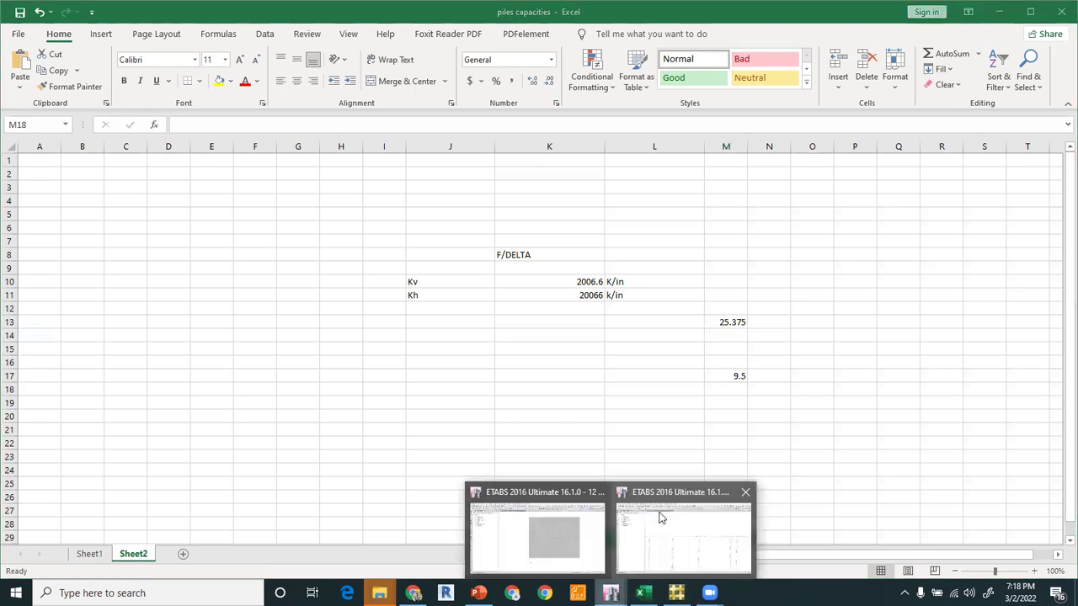
pyautogui.click(661, 517)
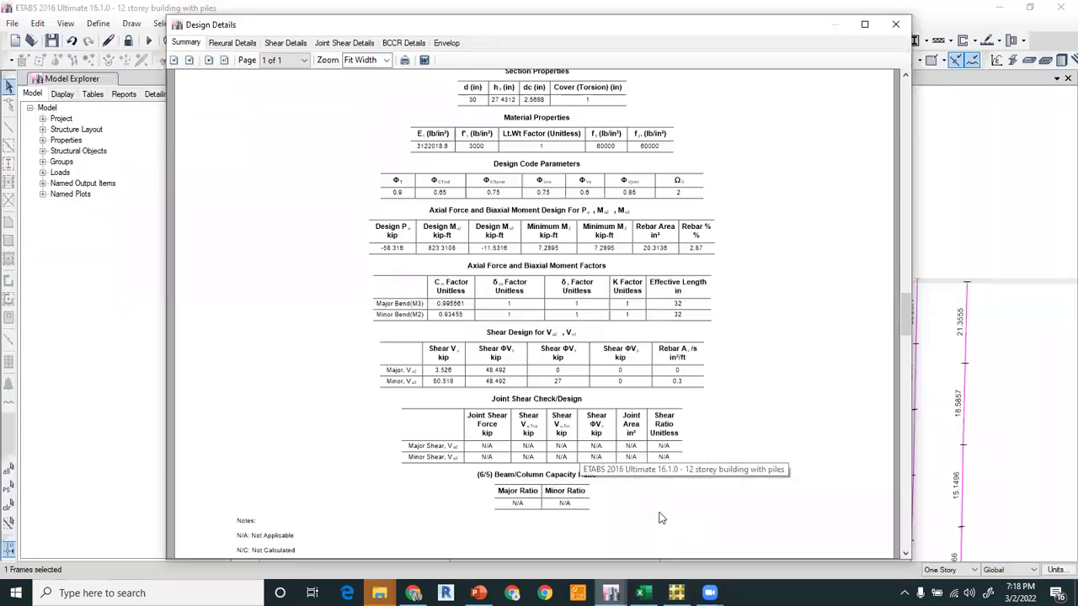
pyautogui.click(895, 24)
pyautogui.click(754, 127)
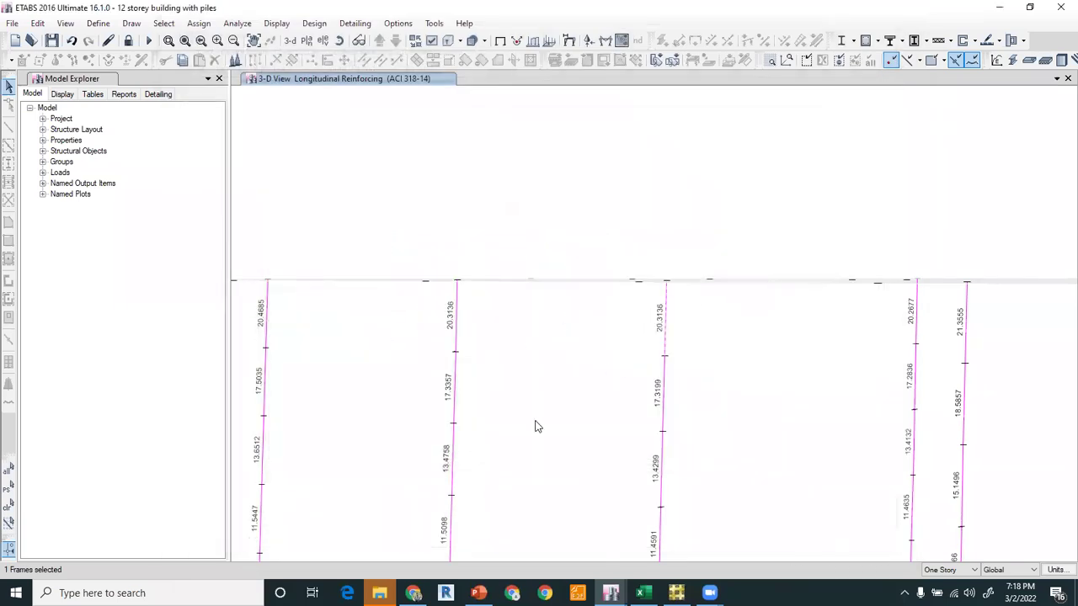
# Examine how the required longitudinal reinforcement varies along the depth of the piles and from pile to pile.
pyautogui.scroll(2, 628, 239)
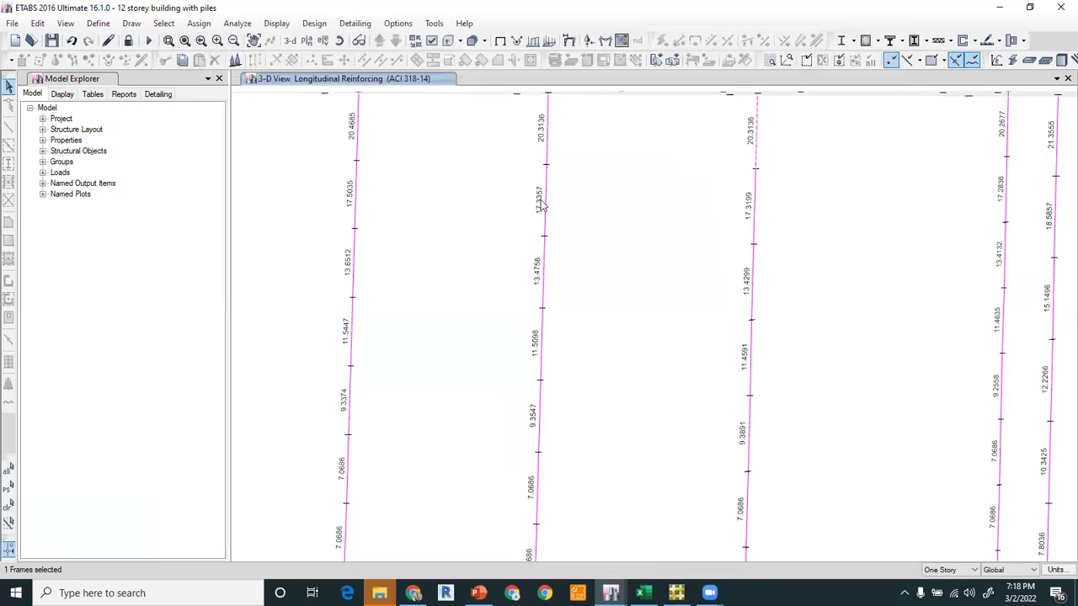
pyautogui.moveTo(544, 486); pyautogui.dragTo(572, 436, button='middle')
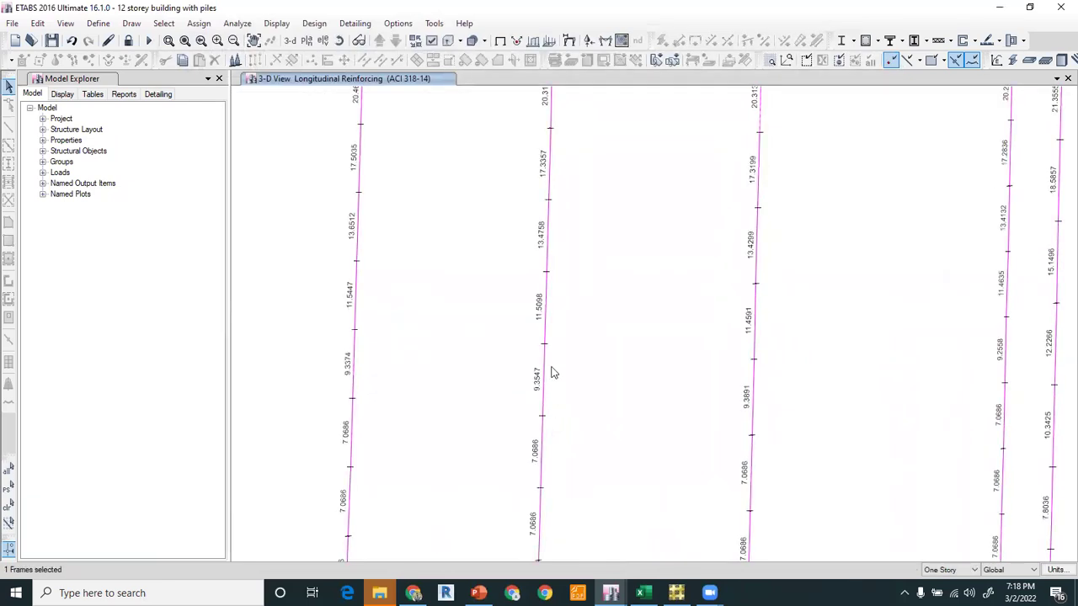
pyautogui.scroll(-2, 553, 373)
pyautogui.moveTo(570, 448); pyautogui.dragTo(537, 345, button='middle')
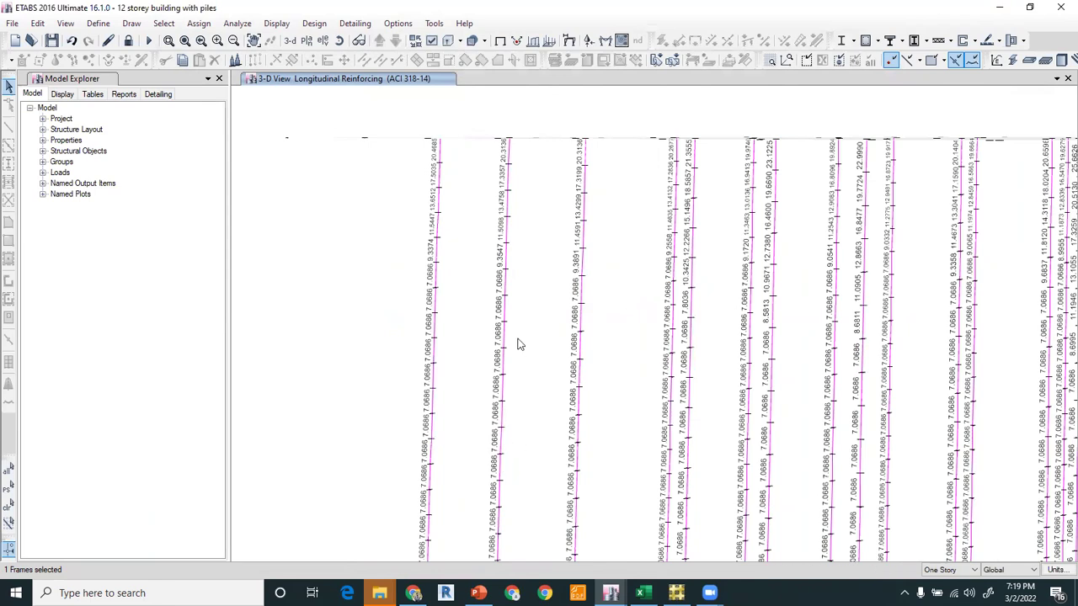
pyautogui.moveTo(892, 311); pyautogui.dragTo(413, 301, button='middle')
pyautogui.click(823, 180)
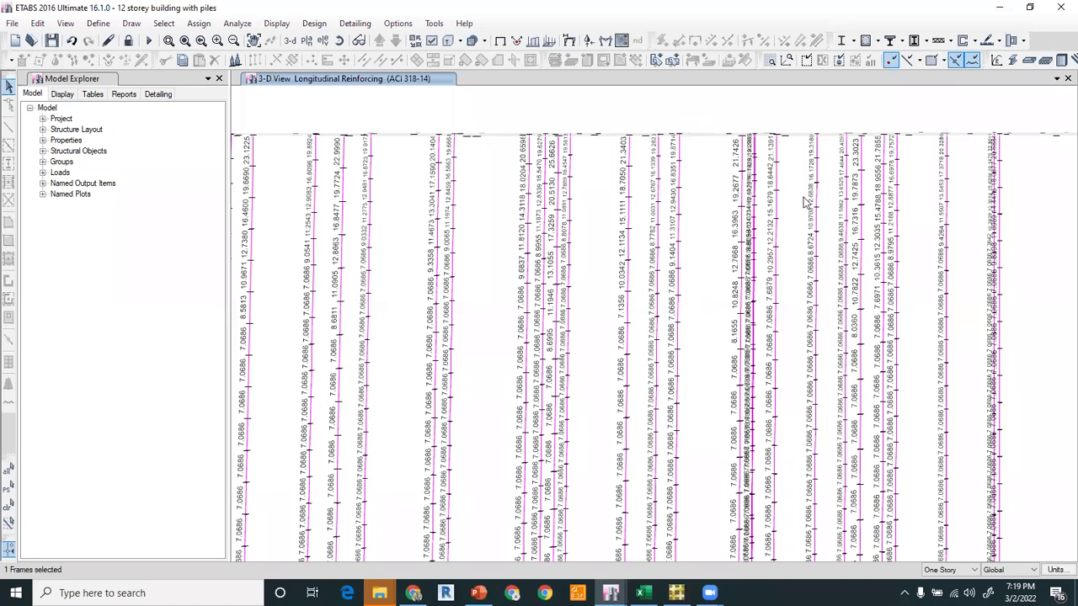
pyautogui.scroll(3, 954, 141)
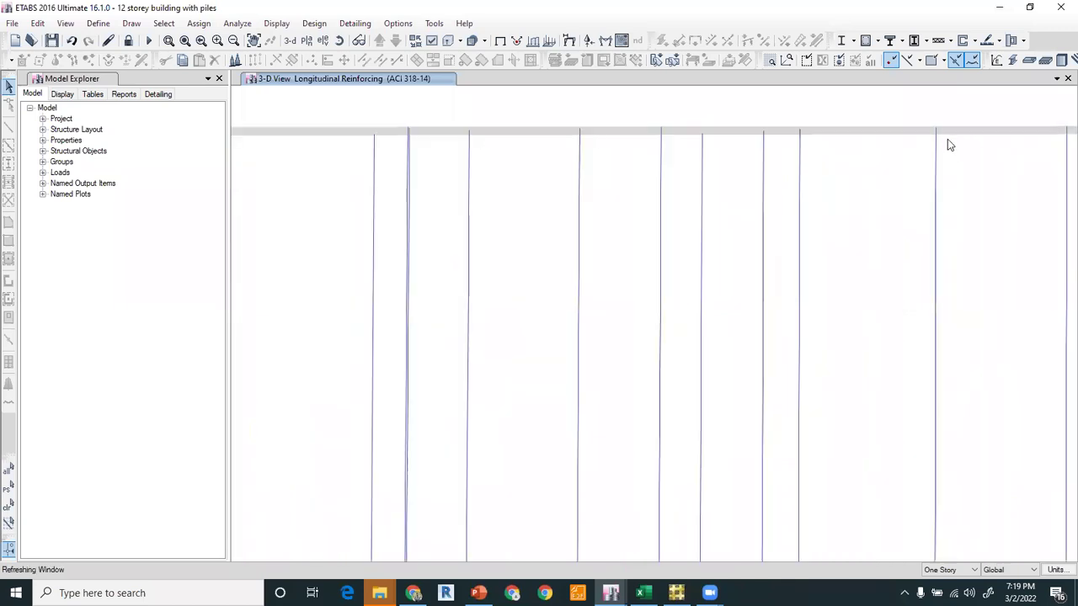
pyautogui.scroll(-2, 508, 185)
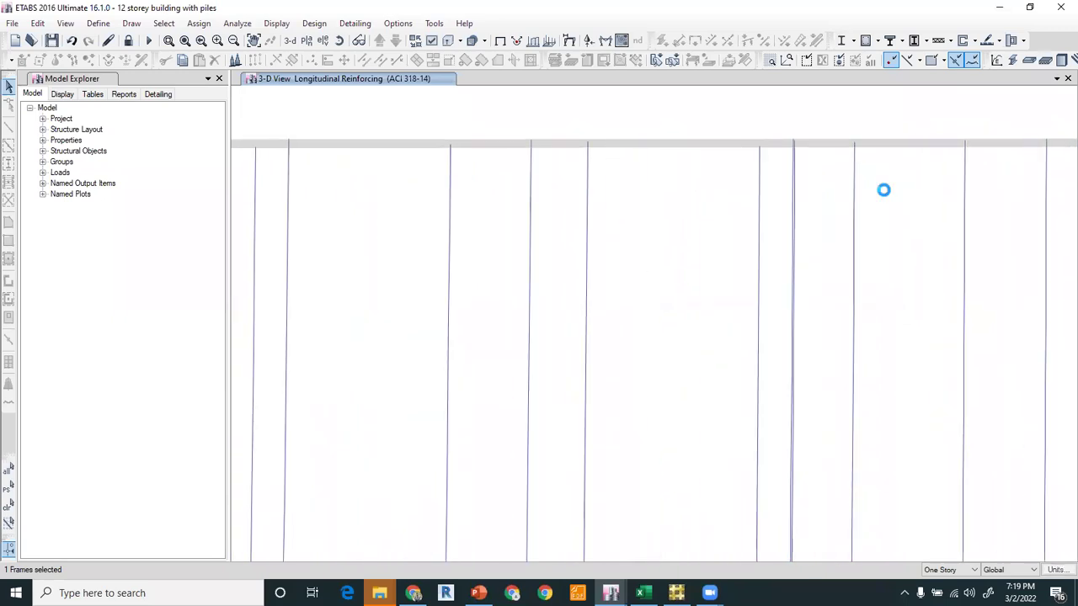
pyautogui.scroll(-2, 902, 224)
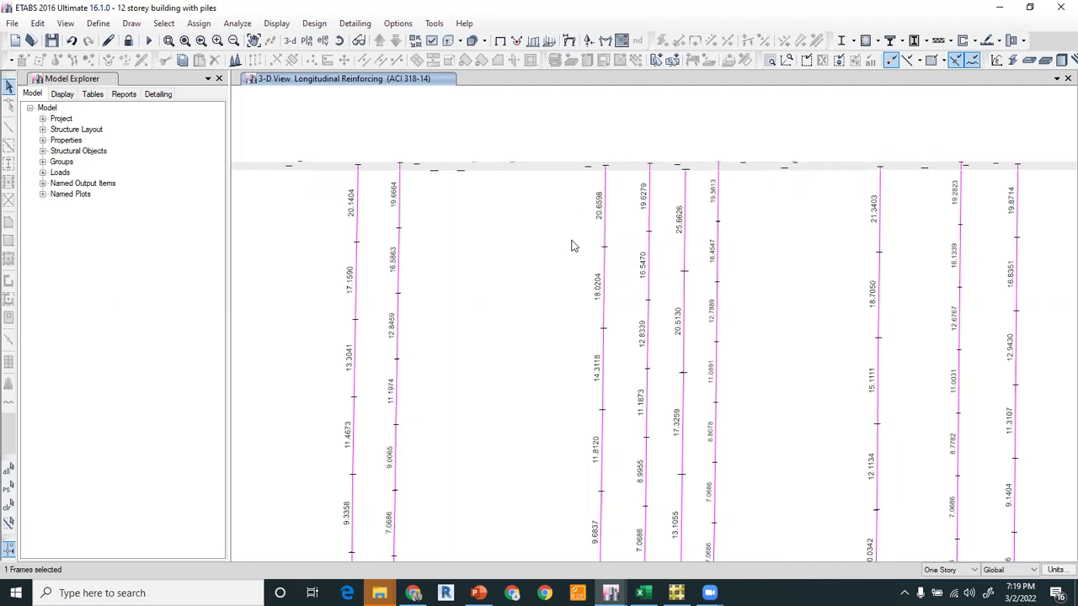
pyautogui.scroll(-2, 571, 246)
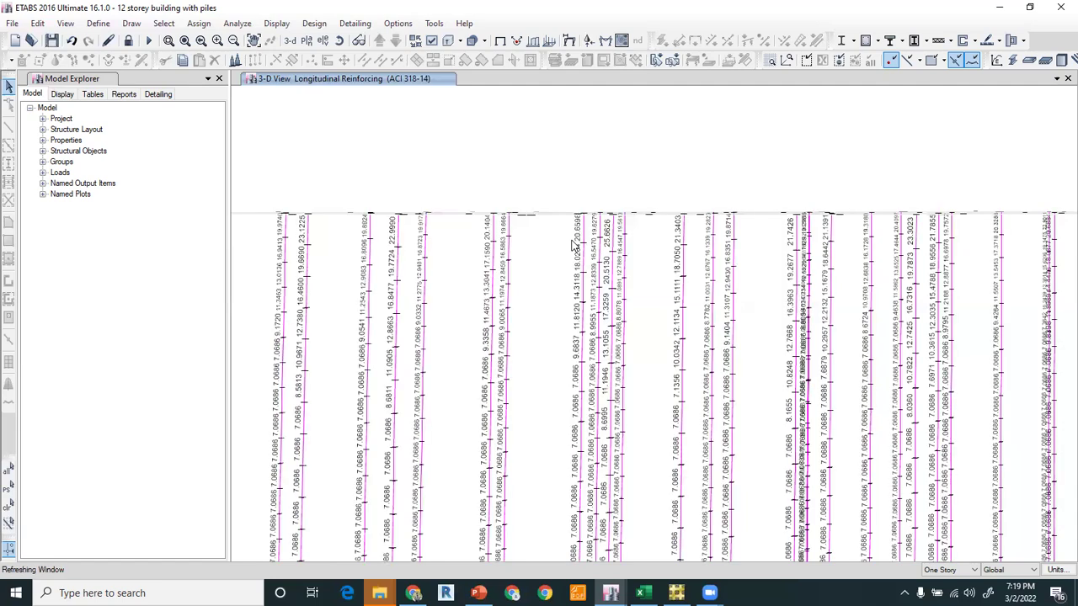
pyautogui.scroll(-2, 571, 244)
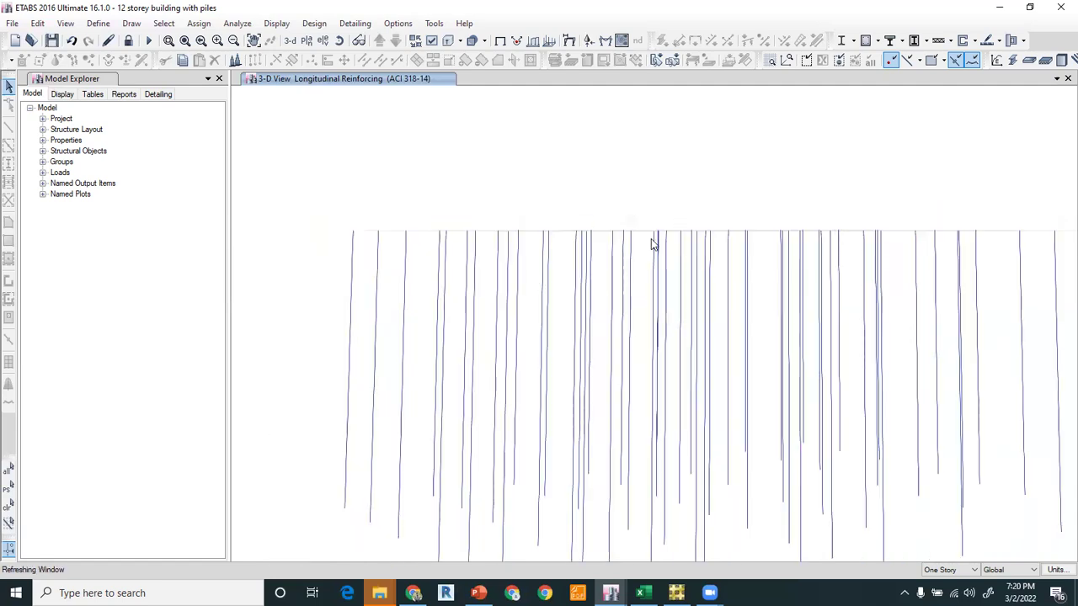
pyautogui.click(705, 246)
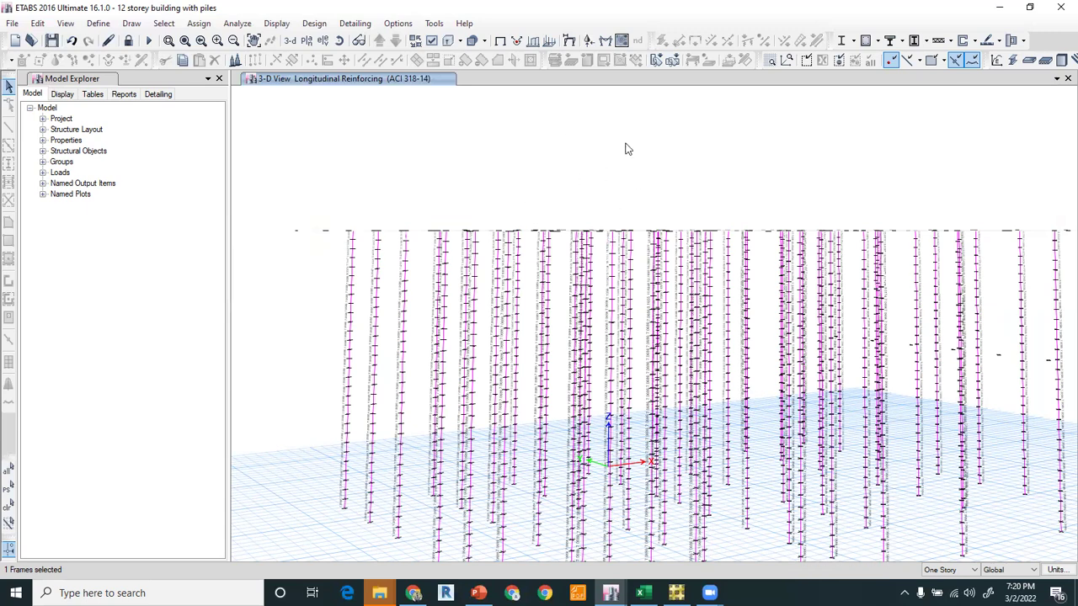
pyautogui.scroll(3, 577, 249)
pyautogui.click(577, 250)
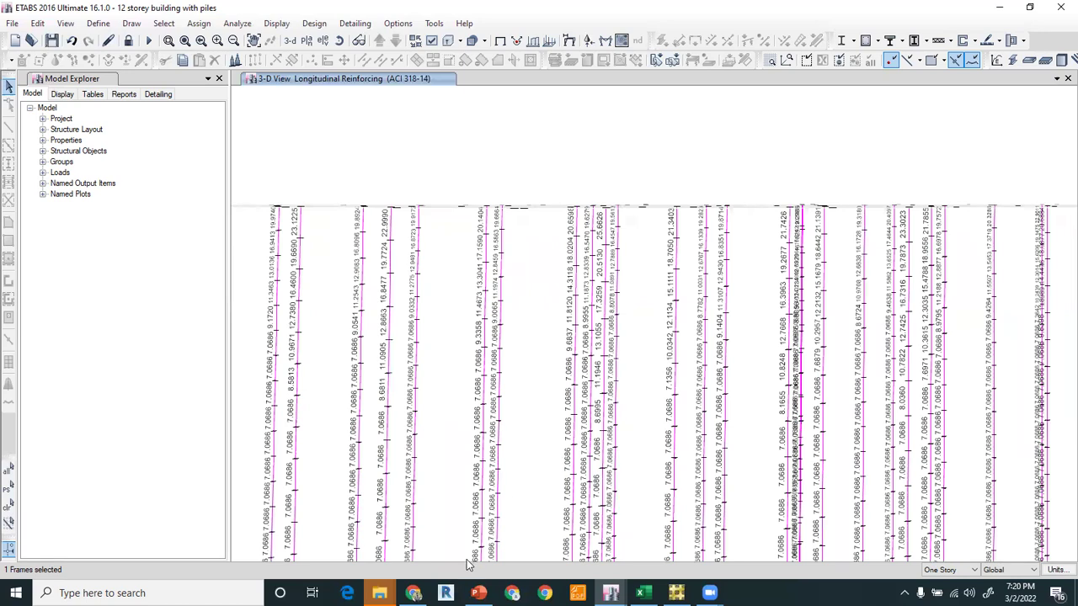
# Switch to the PowerPoint presentation to review the Session-8 slide on modeling and design of piles.
pyautogui.click(478, 593)
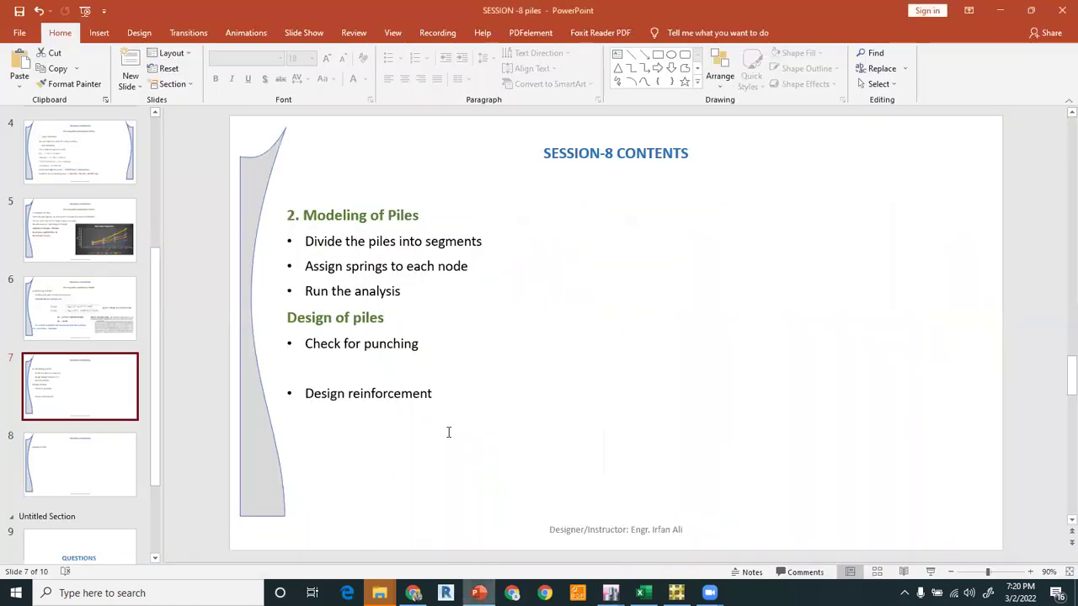
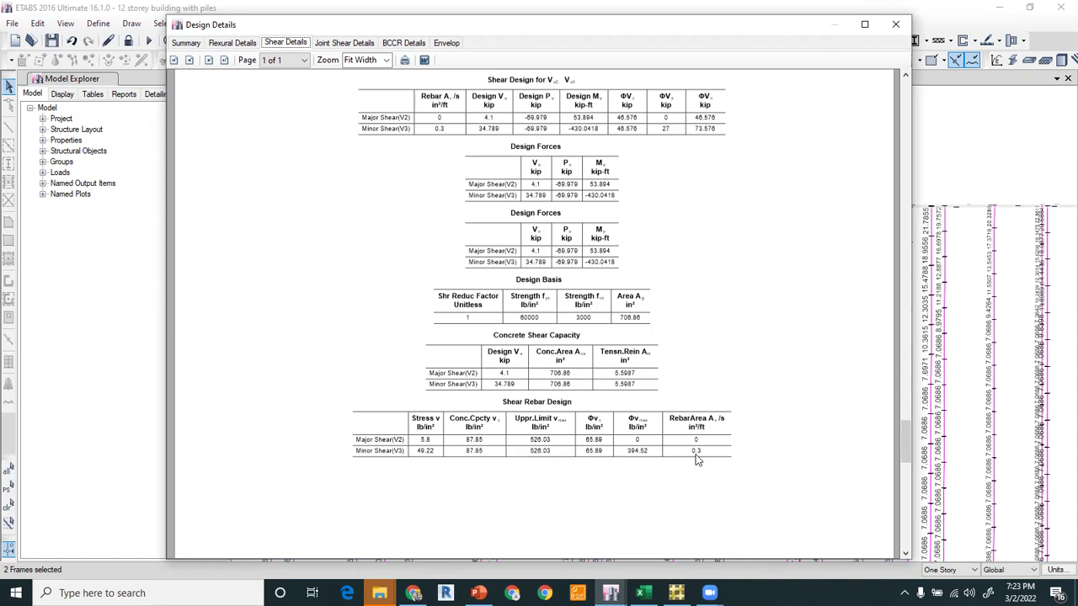
# Close the shear design details in ETABS and check the reinforcement per load combination for pile column C2151.
pyautogui.click(895, 24)
pyautogui.press('Escape')
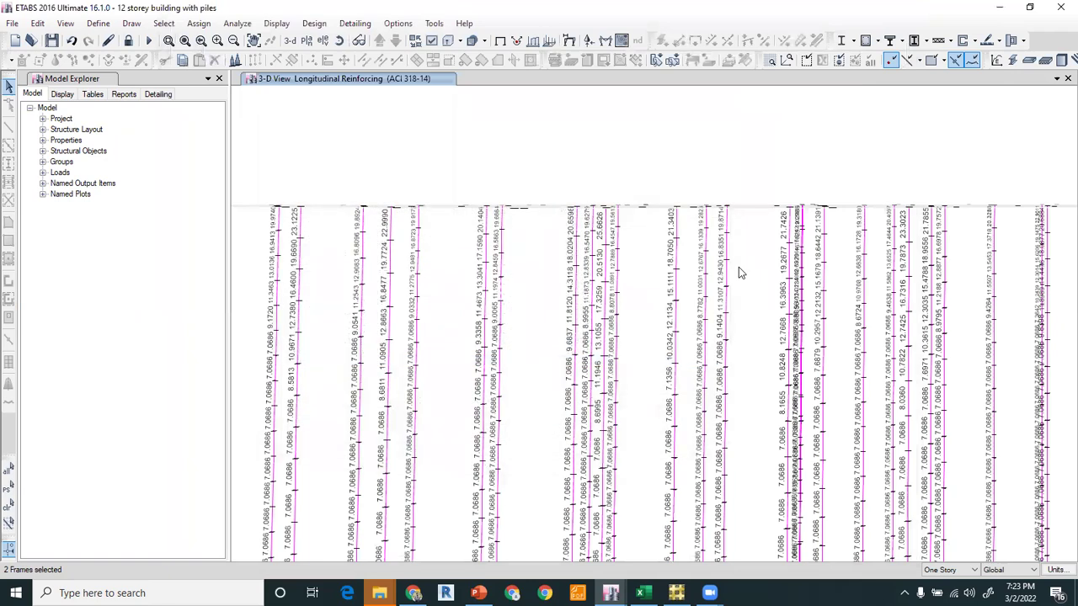
pyautogui.rightClick(729, 222)
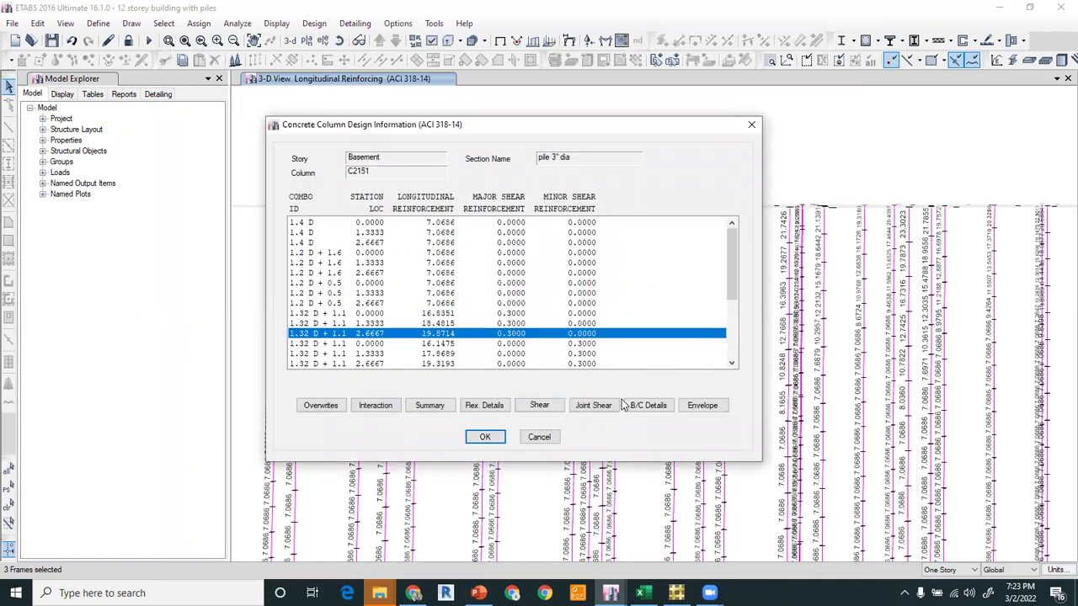
pyautogui.moveTo(732, 249); pyautogui.dragTo(729, 206)
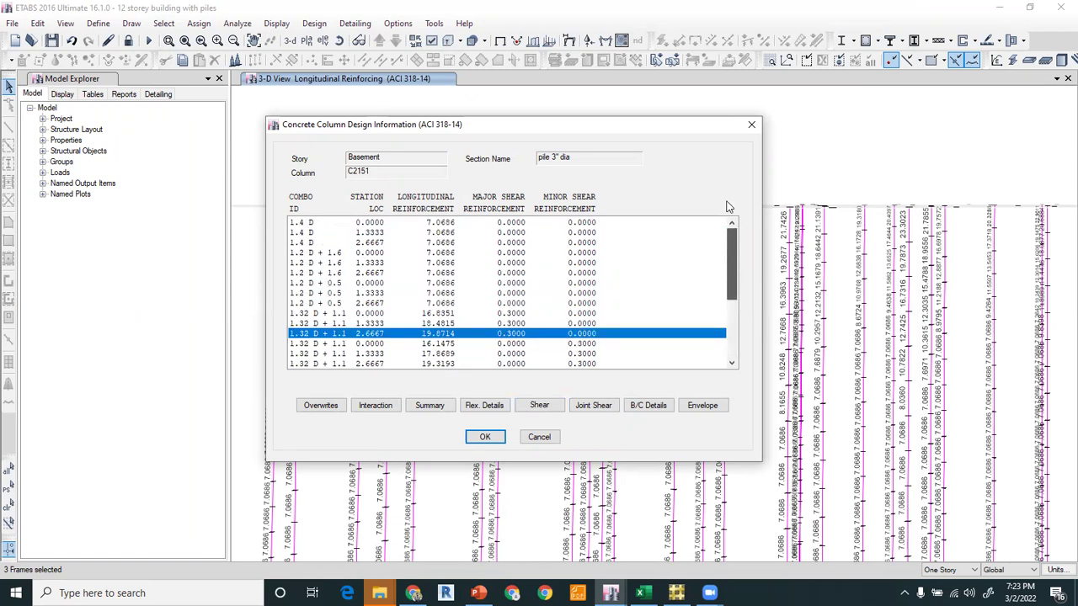
pyautogui.click(751, 124)
pyautogui.moveTo(899, 418); pyautogui.dragTo(767, 159, button='middle')
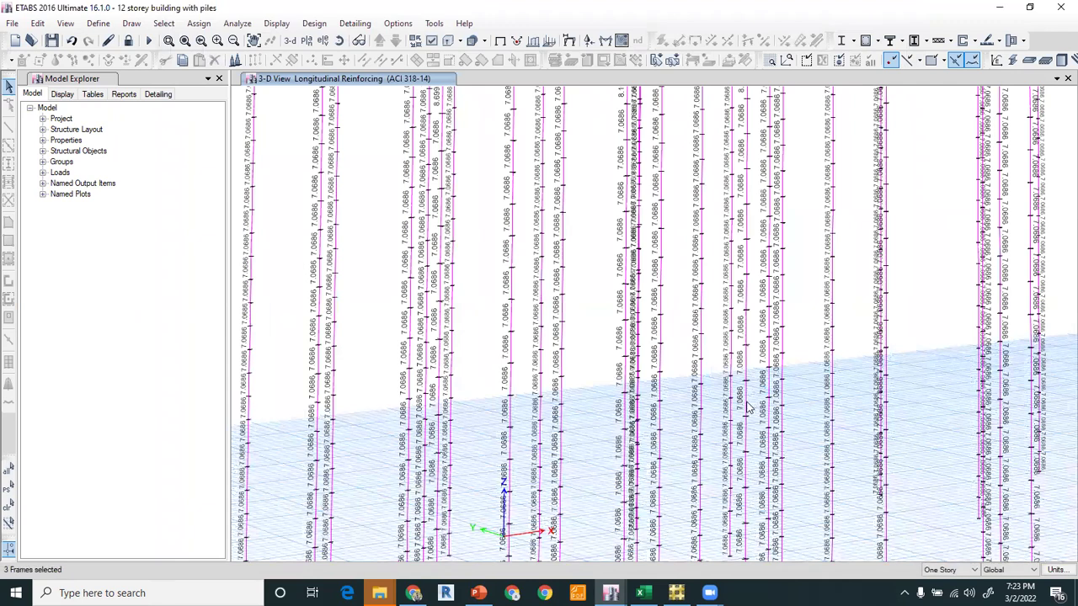
# Check the longitudinal and shear reinforcement per load combination for pile column C1867 and close its design information.
pyautogui.rightClick(747, 407)
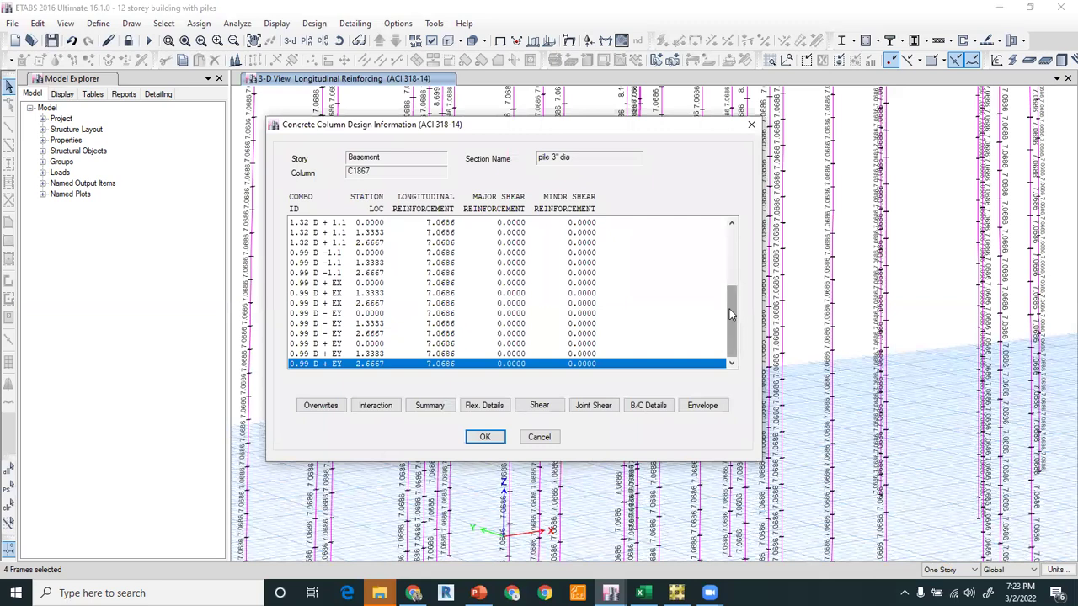
pyautogui.moveTo(729, 309); pyautogui.dragTo(729, 244)
pyautogui.click(731, 337)
pyautogui.click(557, 438)
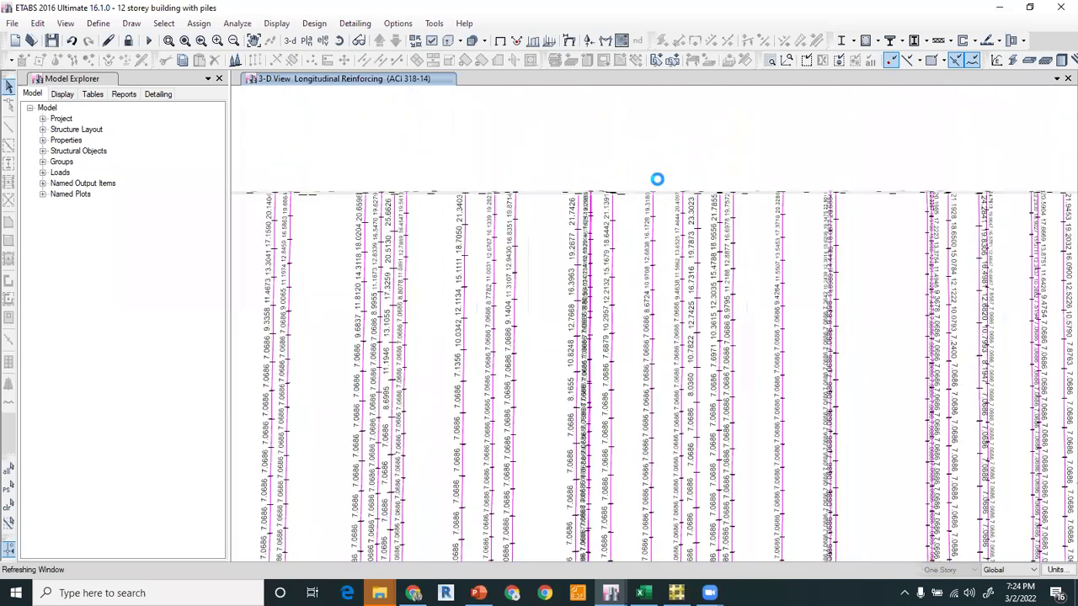
# Check the design reinforcement of pile columns C2239 and C2233, close their design information, and switch to the PowerPoint presentation.
pyautogui.rightClick(614, 270)
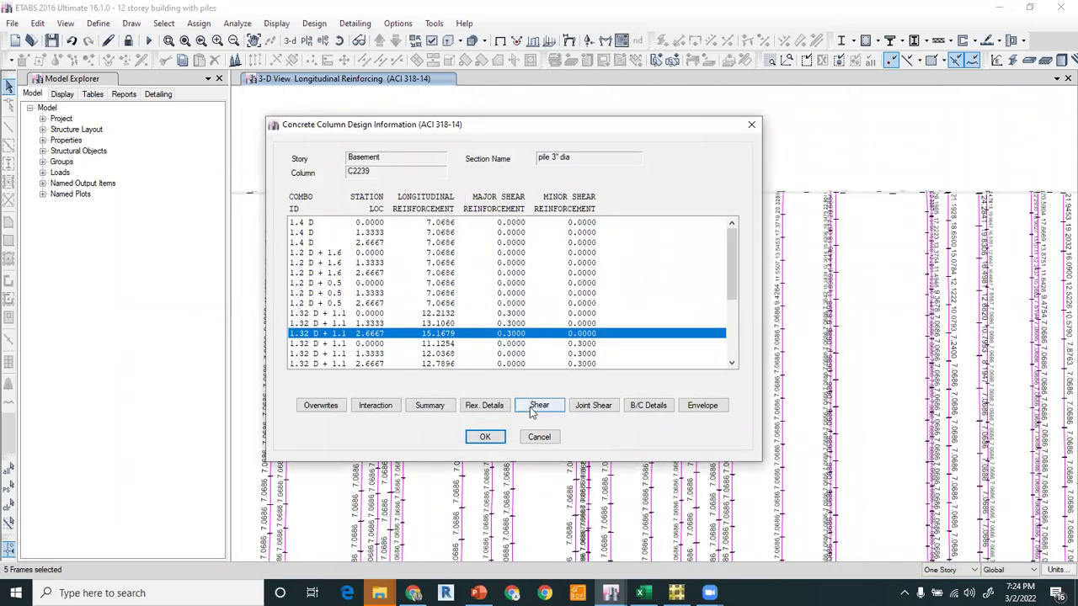
pyautogui.click(539, 436)
pyautogui.moveTo(641, 419); pyautogui.dragTo(635, 252, button='middle')
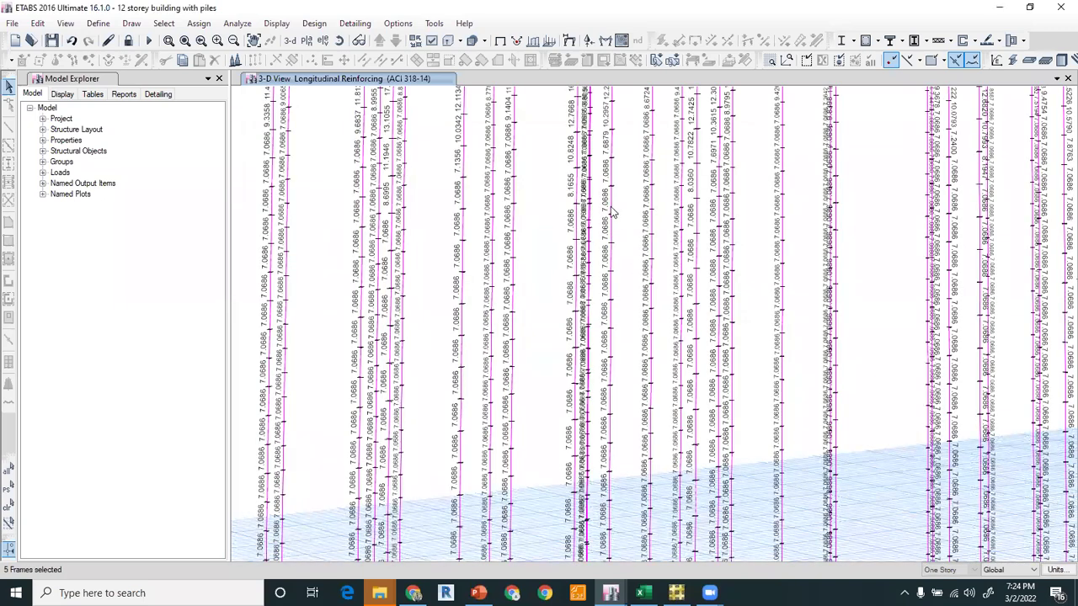
pyautogui.rightClick(613, 230)
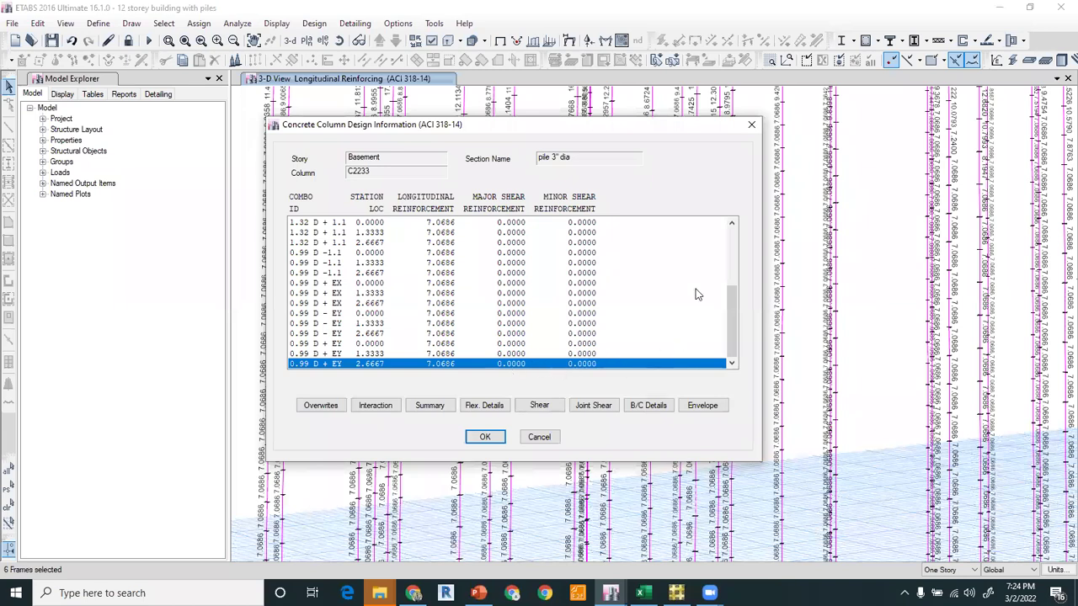
pyautogui.click(751, 124)
pyautogui.click(478, 593)
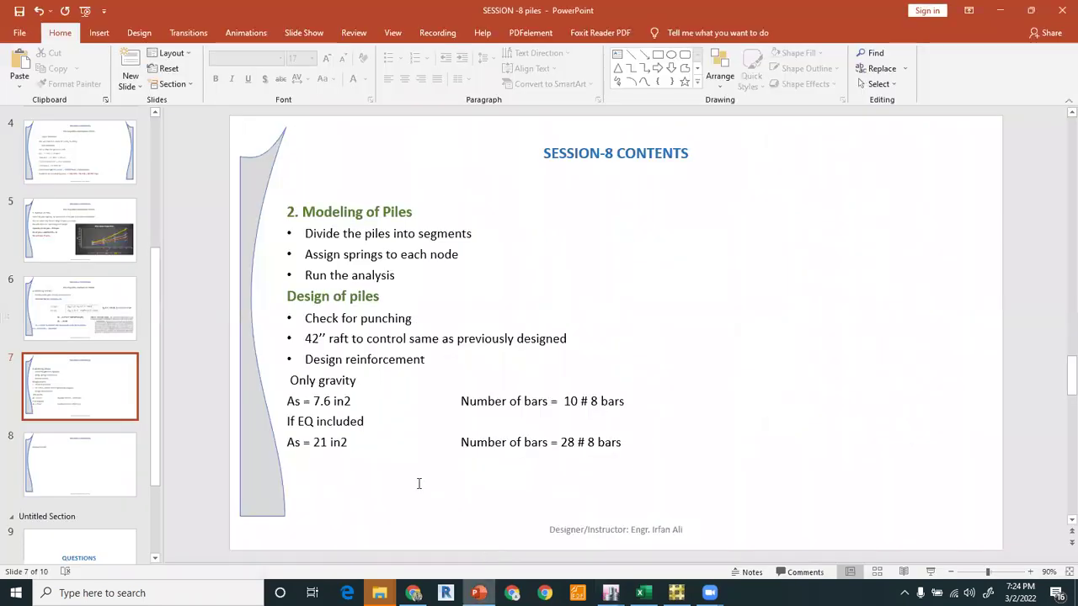
pyautogui.click(404, 474)
pyautogui.write('Sh')
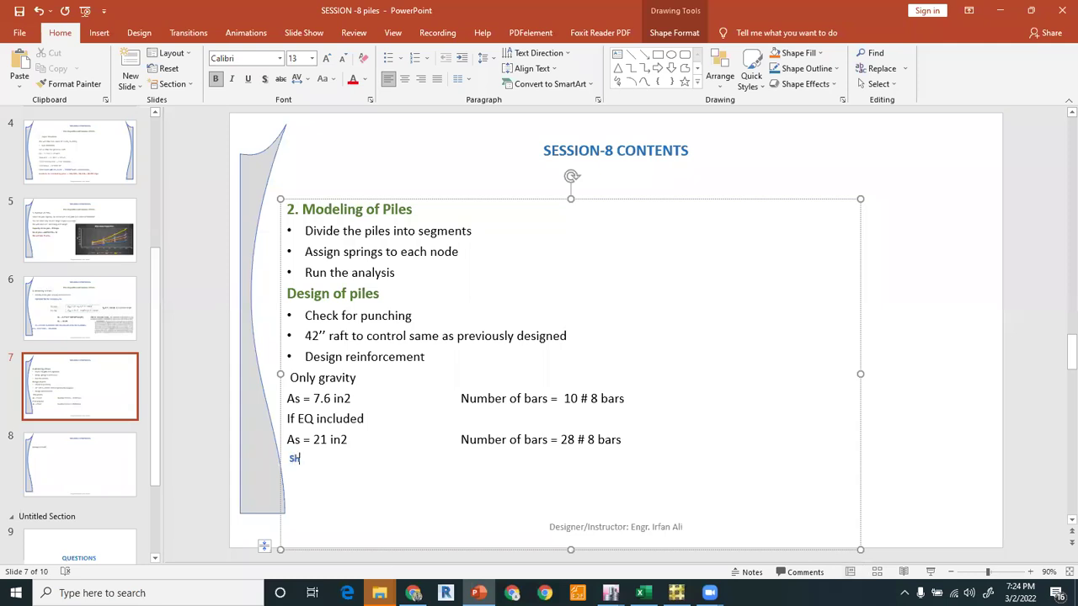
pyautogui.write('ear 0.3 in2/ft')
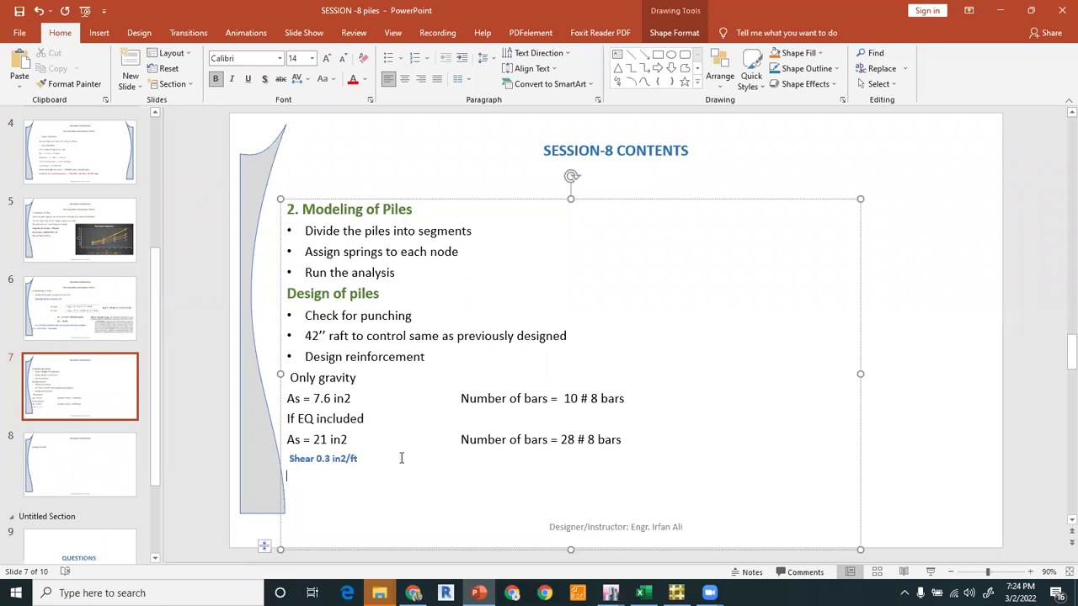
pyautogui.moveTo(357, 460); pyautogui.dragTo(288, 460)
pyautogui.press('BackSpace')
# Add the line "Shear = 0.3 in2/ft" below the As = 21 in2 line on the Session-8 slide.
pyautogui.click(634, 444)
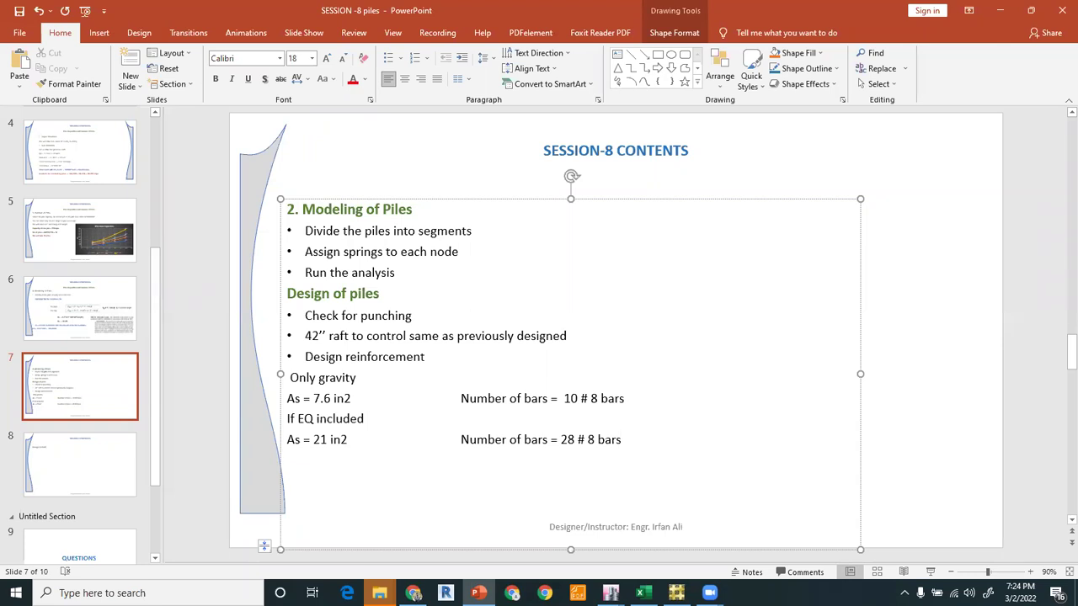
pyautogui.write('Shear  = 0.3 in2/ft')
# Switch to the piles capacities workbook in Excel and enter =0.11/0.3 in I16 and =I16*12 in I17 of Sheet2.
pyautogui.click(643, 593)
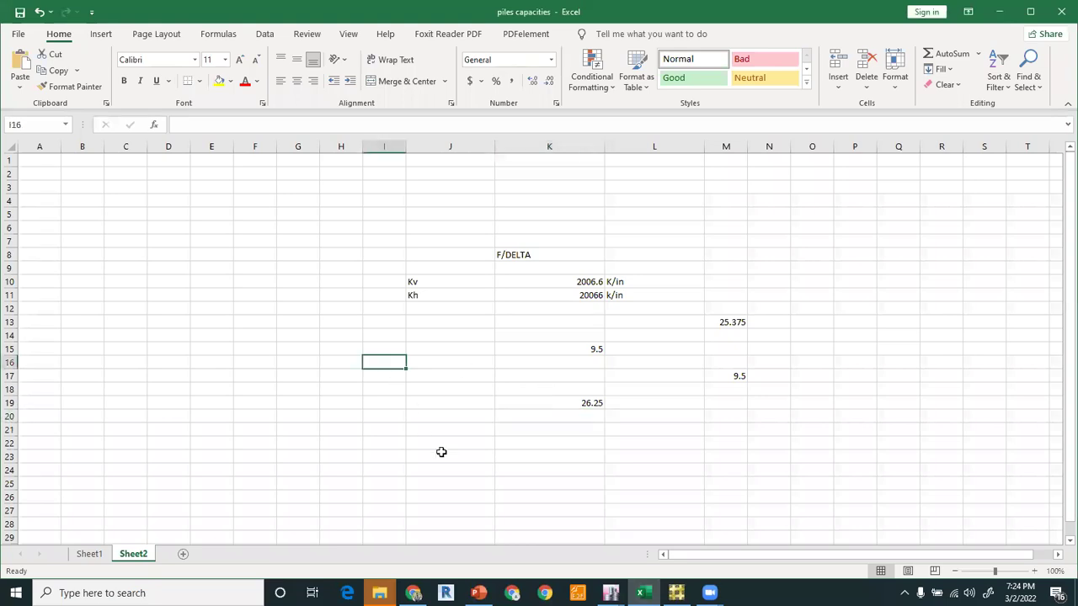
pyautogui.write('=0')
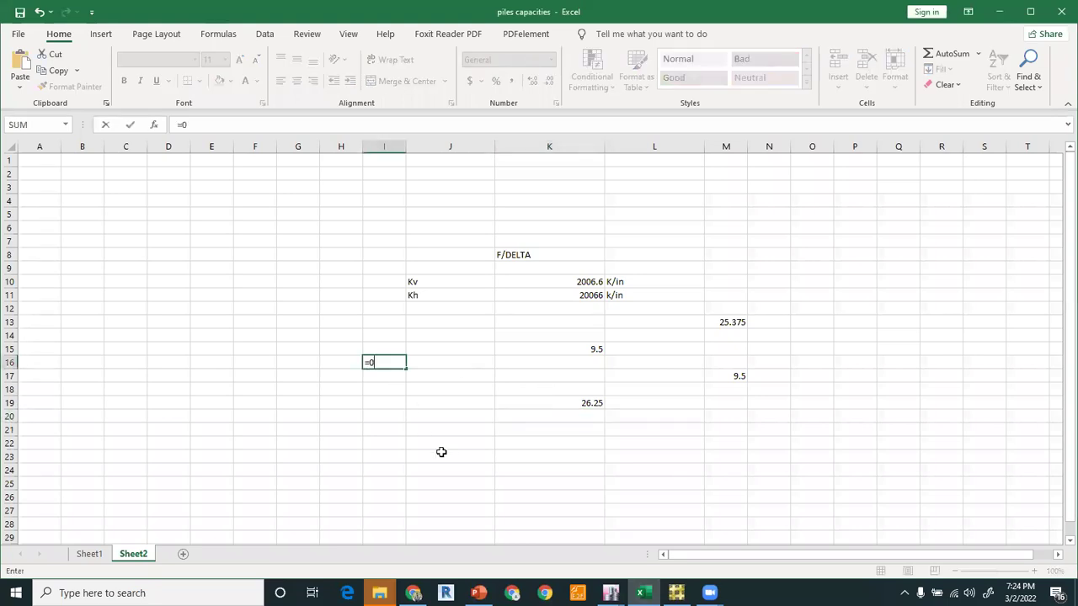
pyautogui.write('.11/0.2')
pyautogui.press('Return')
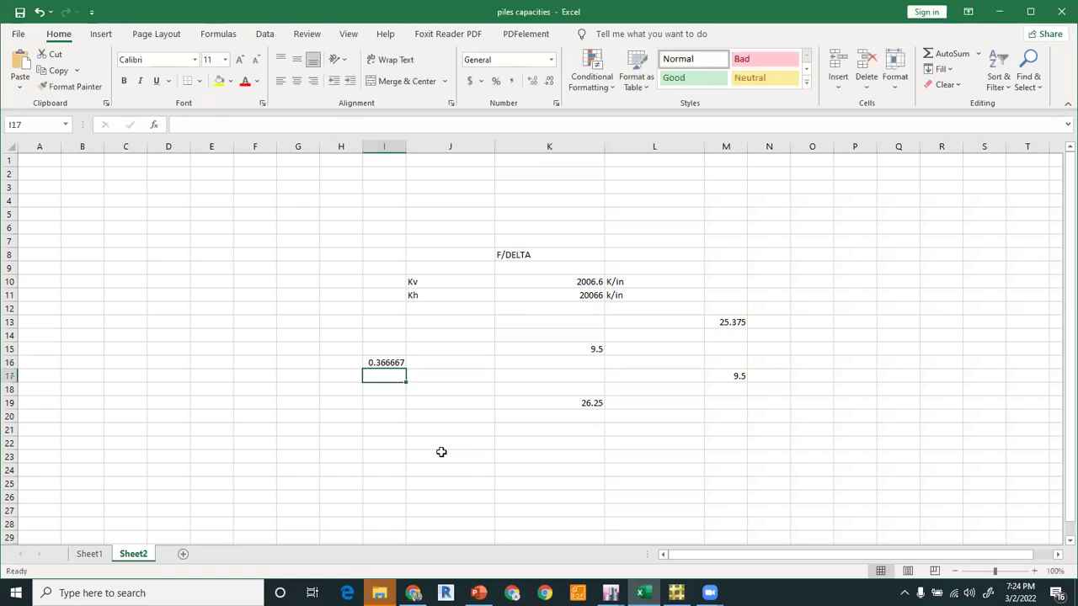
pyautogui.write('=')
pyautogui.press('Up')
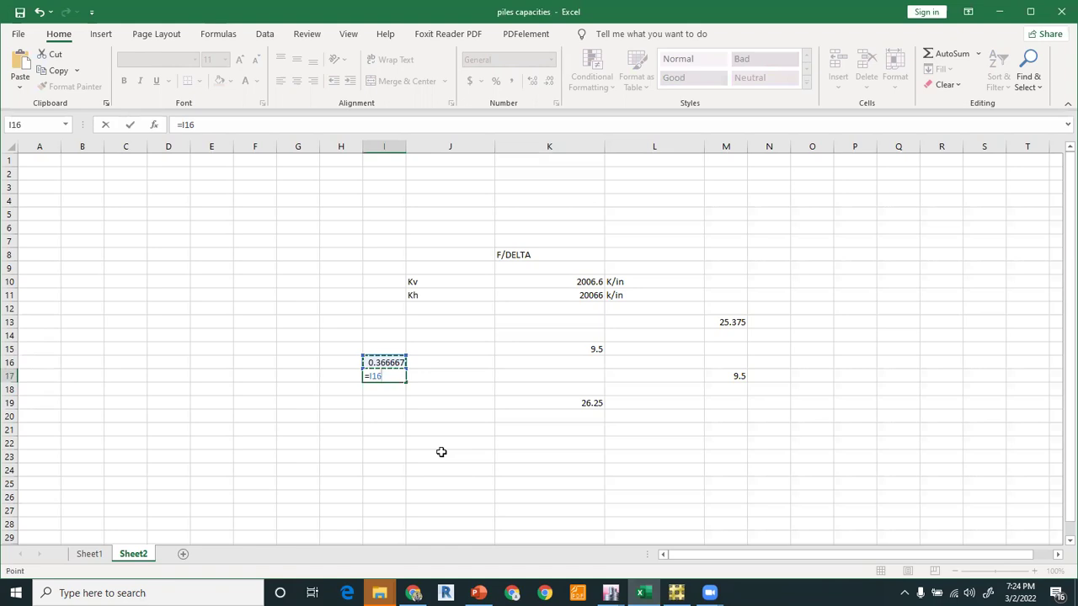
pyautogui.write('*12')
pyautogui.press('Return')
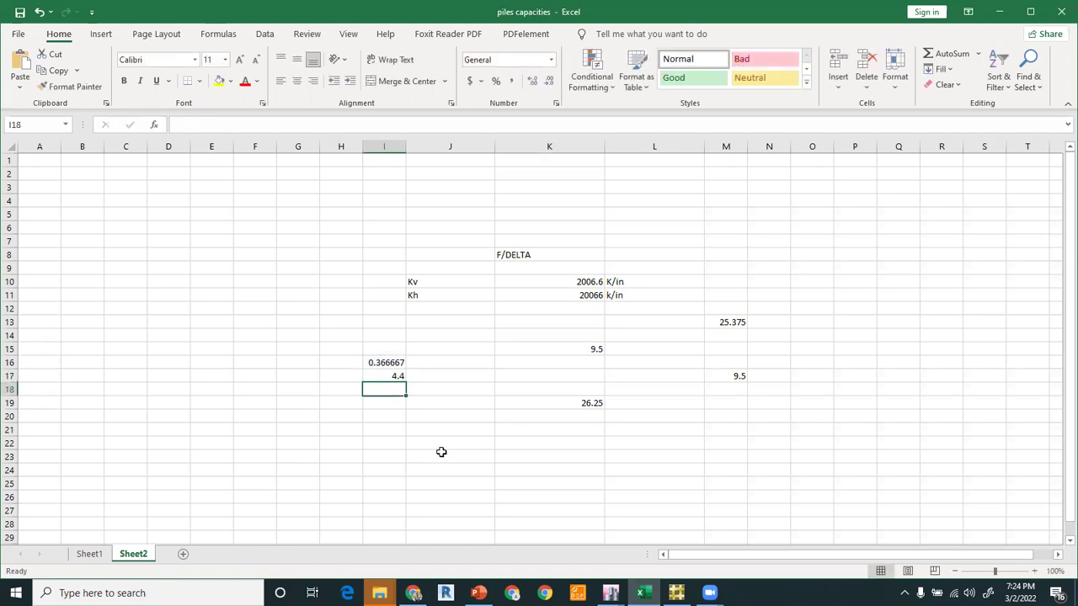
pyautogui.press('Up')
pyautogui.press('Up')
pyautogui.press('Up')
pyautogui.press('Up')
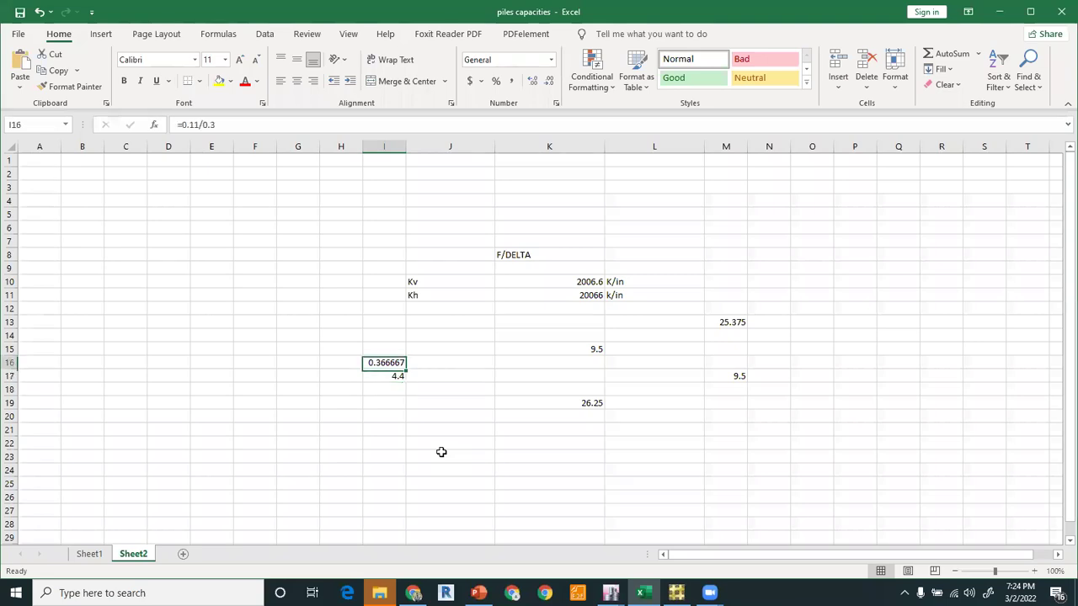
pyautogui.press('Down')
pyautogui.press('Down')
pyautogui.press('Down')
pyautogui.press('Down')
pyautogui.press('Down')
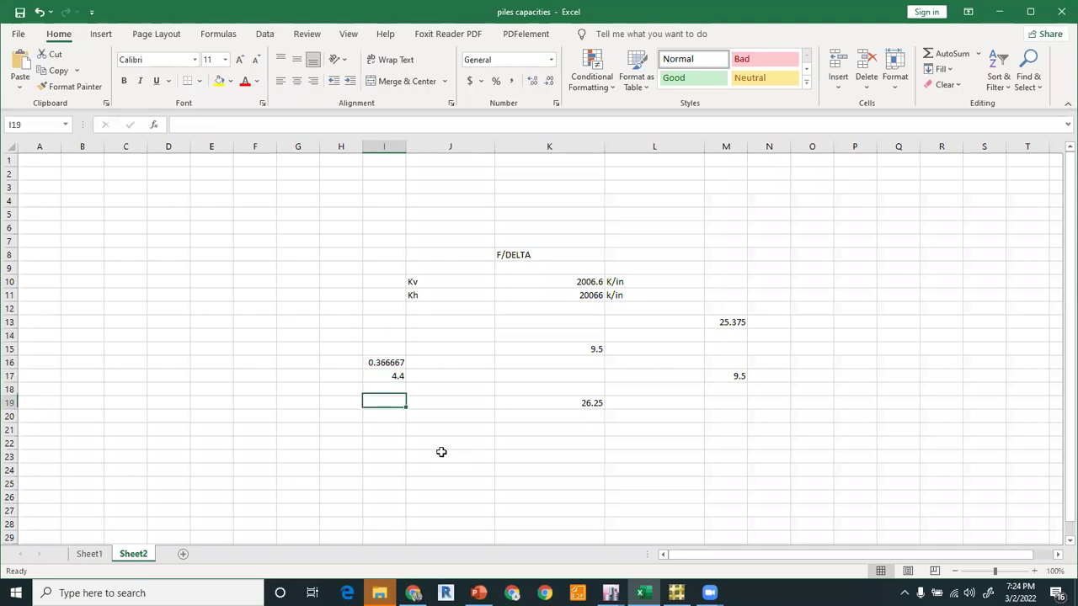
pyautogui.press('Up')
pyautogui.press('Up')
# Change the bar area in the I16 formula to 0.2.
pyautogui.doubleClick(378, 363)
pyautogui.press('Delete')
pyautogui.press('BackSpace')
pyautogui.write('2')
pyautogui.press('Return')
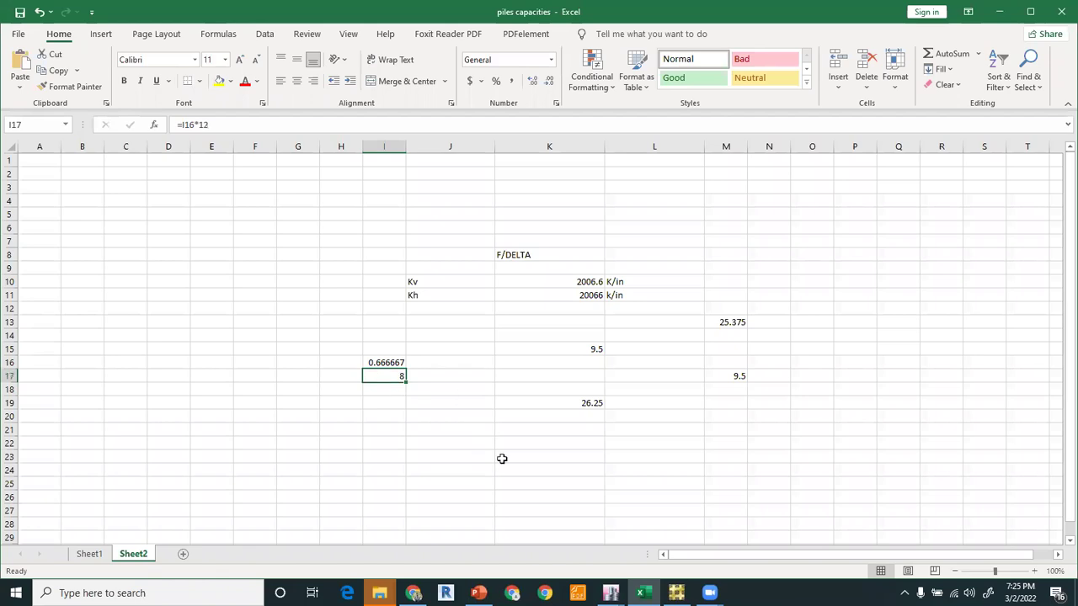
# Switch back to the PowerPoint slide, add "#4 @ 8"c/c" beside the shear value, and save the presentation.
pyautogui.click(478, 593)
pyautogui.press('Tab')
pyautogui.write('#4 @')
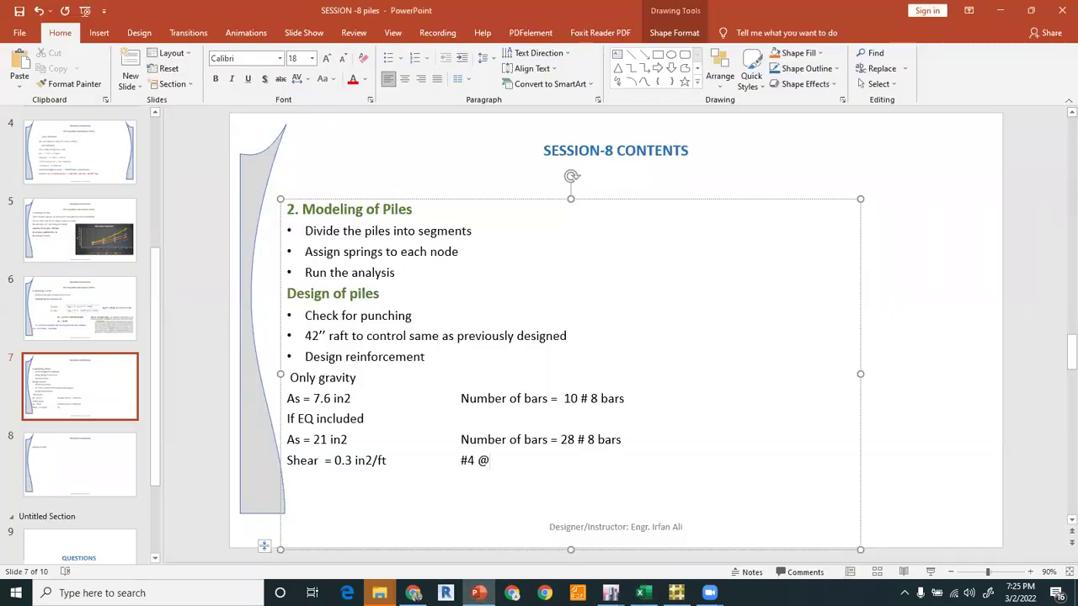
pyautogui.write(' 8"c/c')
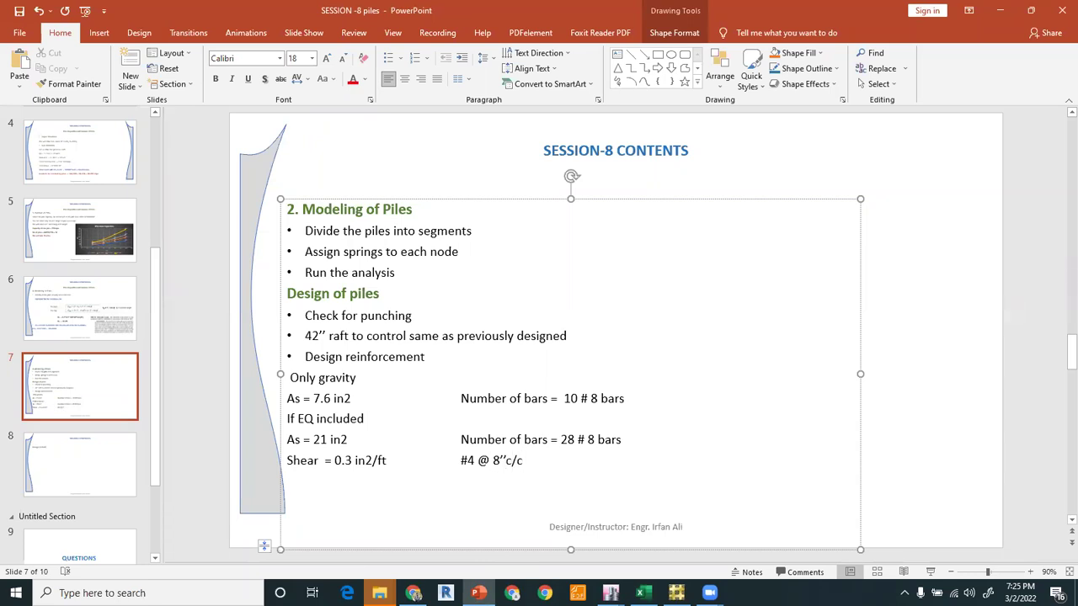
pyautogui.click(907, 431)
pyautogui.click(19, 12)
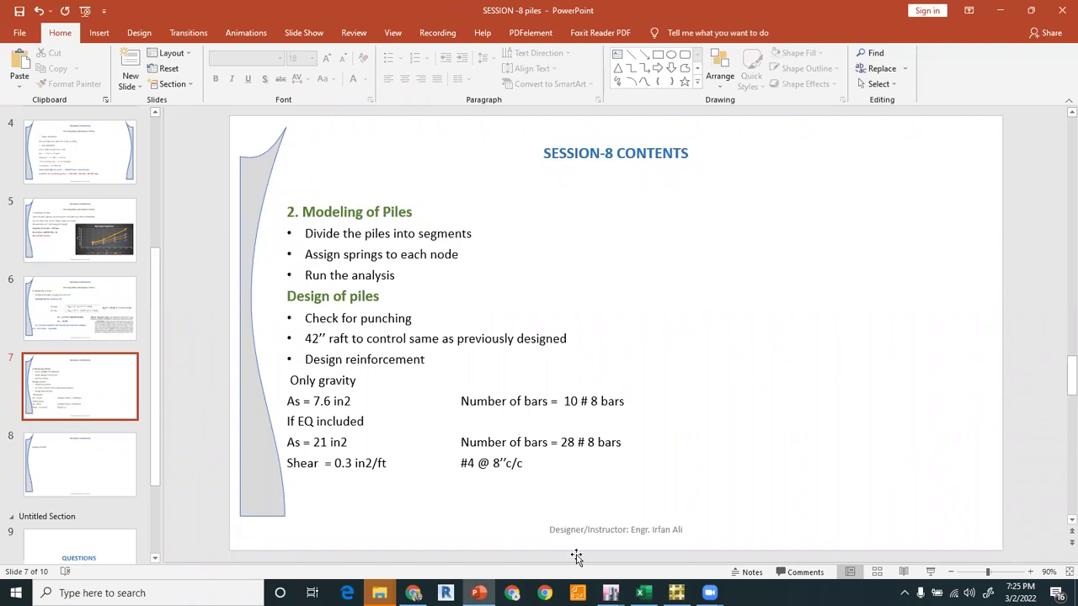
# Review the longitudinal reinforcement along the pile depth in the ETABS model against the Excel calculation and the PowerPoint slide's bar counts.
pyautogui.click(608, 593)
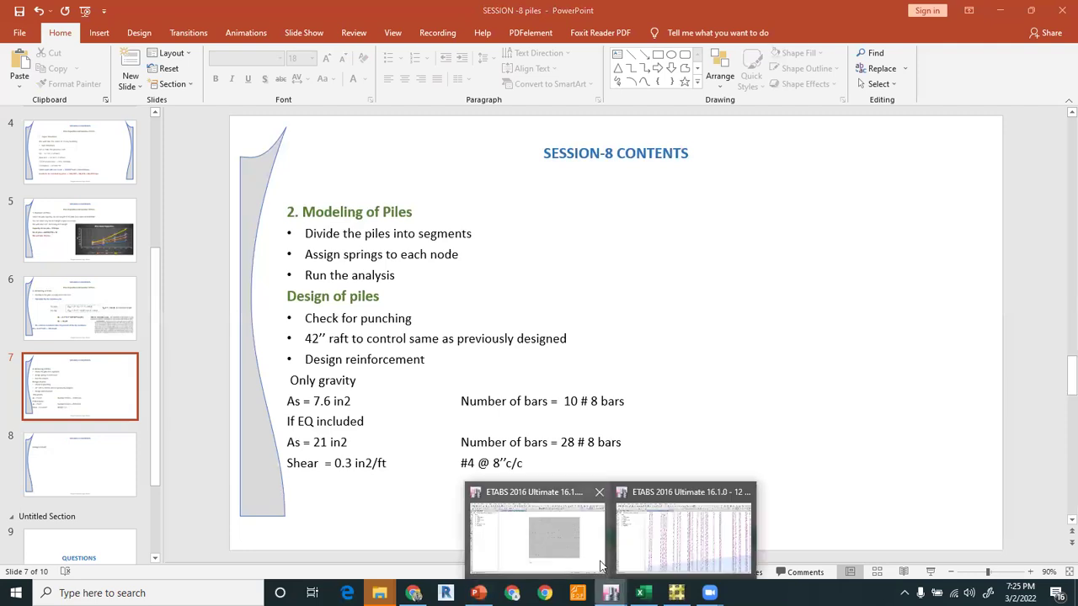
pyautogui.click(672, 540)
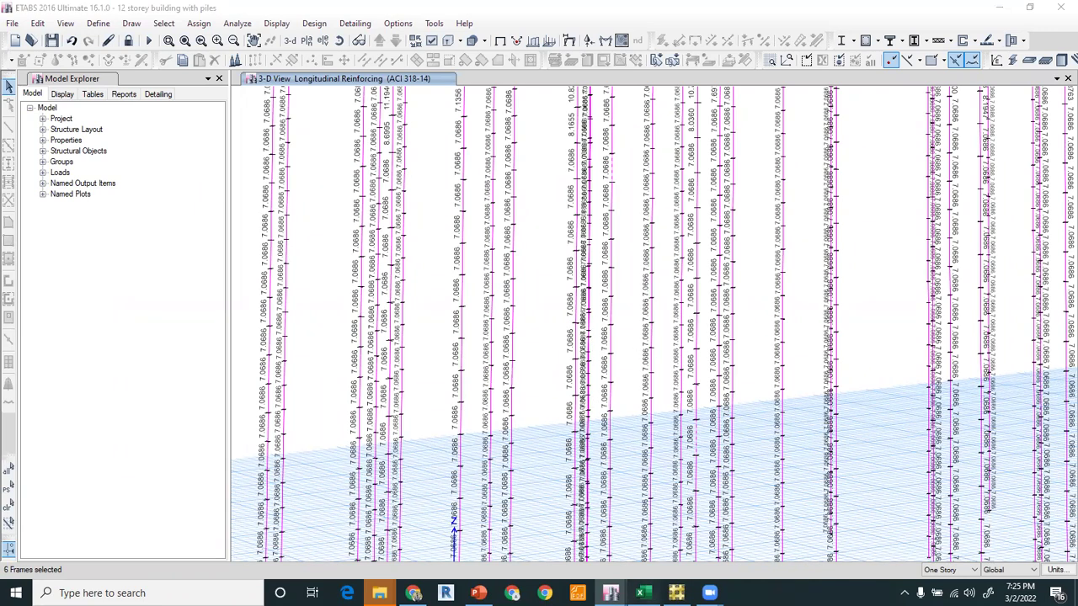
pyautogui.click(643, 593)
pyautogui.click(478, 593)
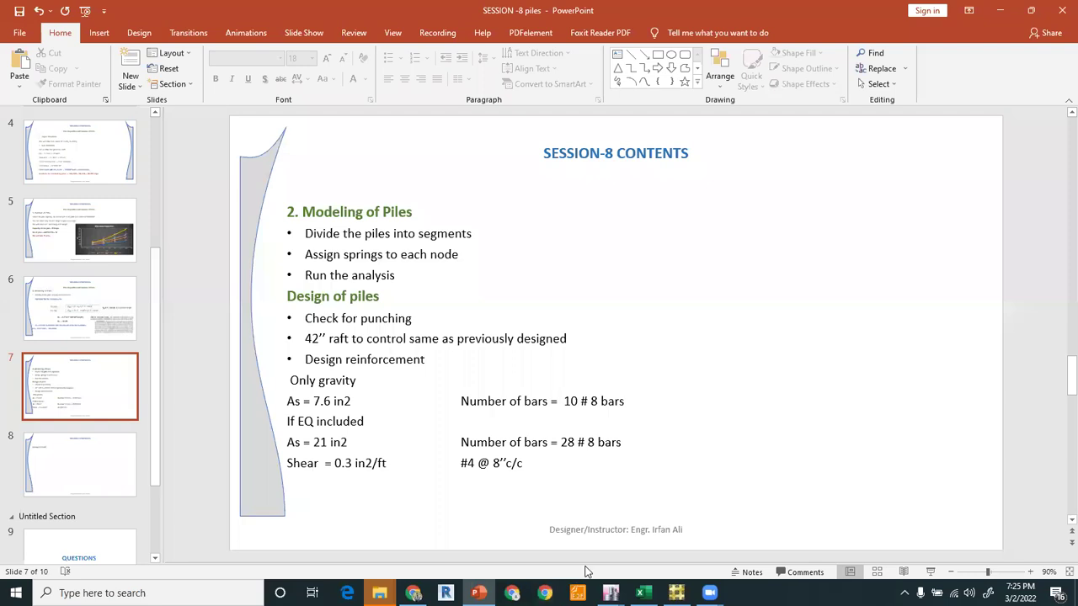
pyautogui.click(623, 443)
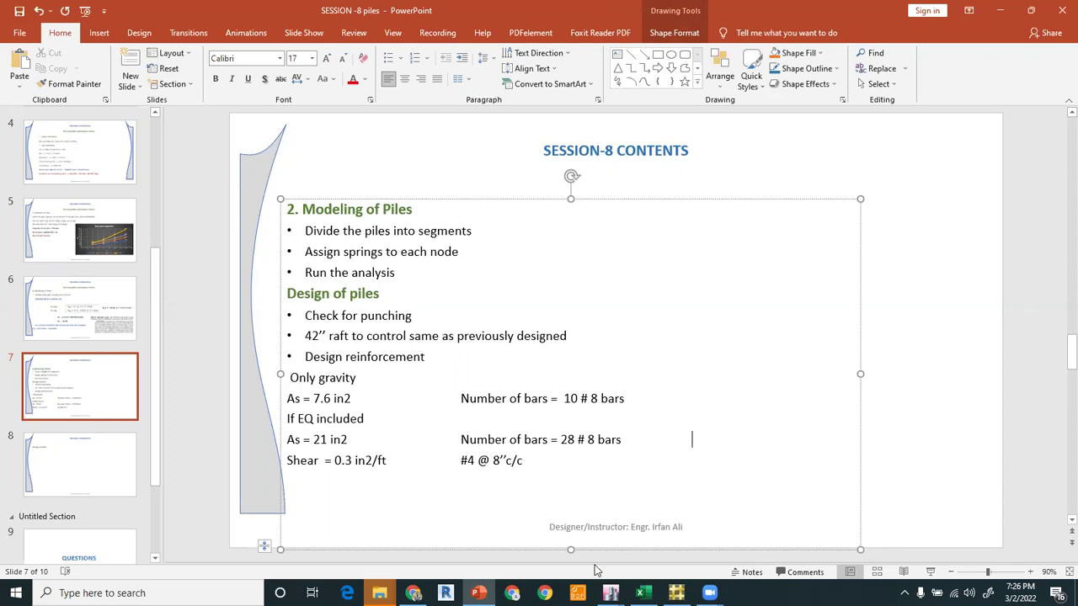
pyautogui.hotkey('alt', 'Tab')
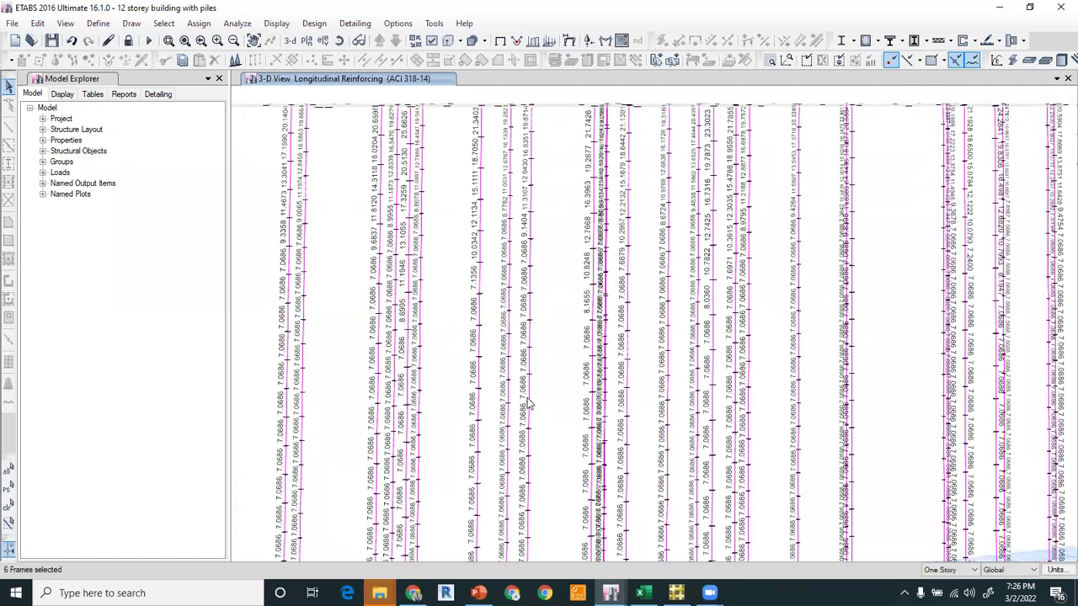
pyautogui.click(643, 592)
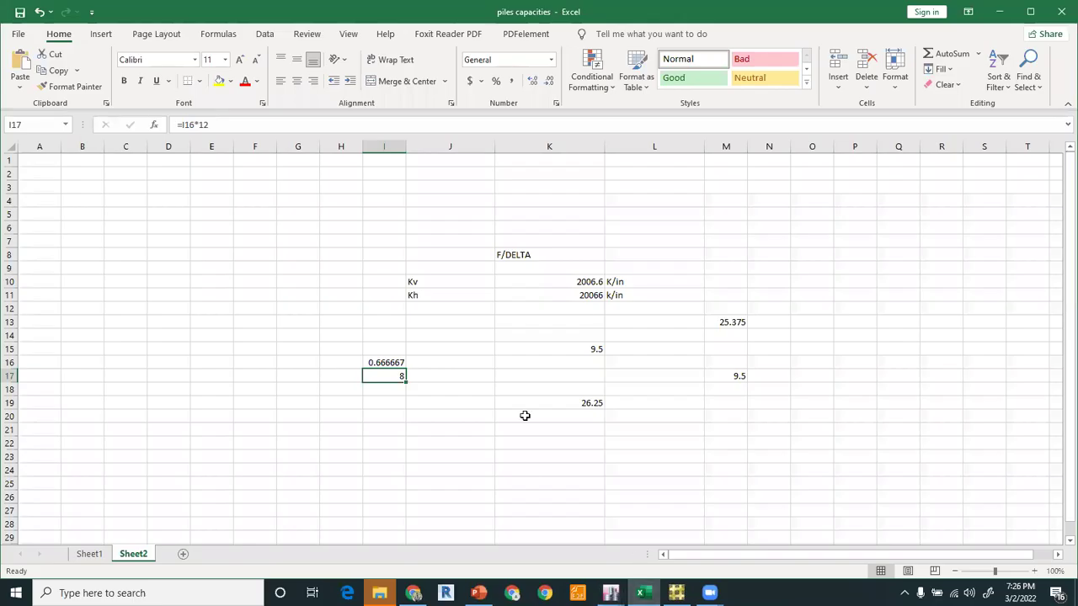
pyautogui.click(478, 593)
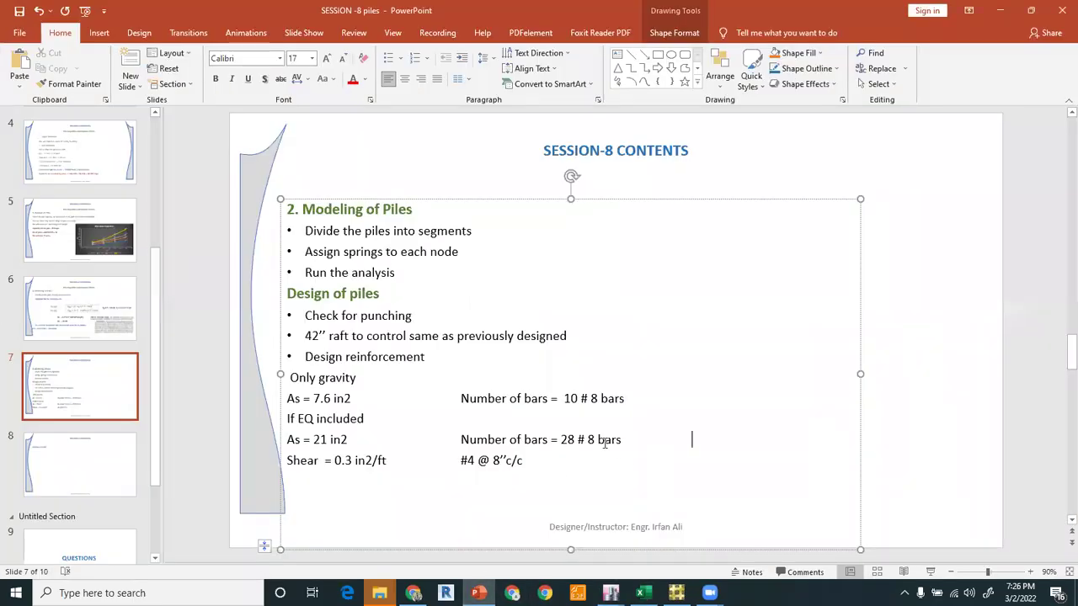
# Append "upt 15’ after this10#8 bars" to the "Number of bars = 28 # 8 bars" line on the slide.
pyautogui.click(631, 442)
pyautogui.write('upt')
pyautogui.write(' 15;')
pyautogui.write('    after')
pyautogui.write('10')
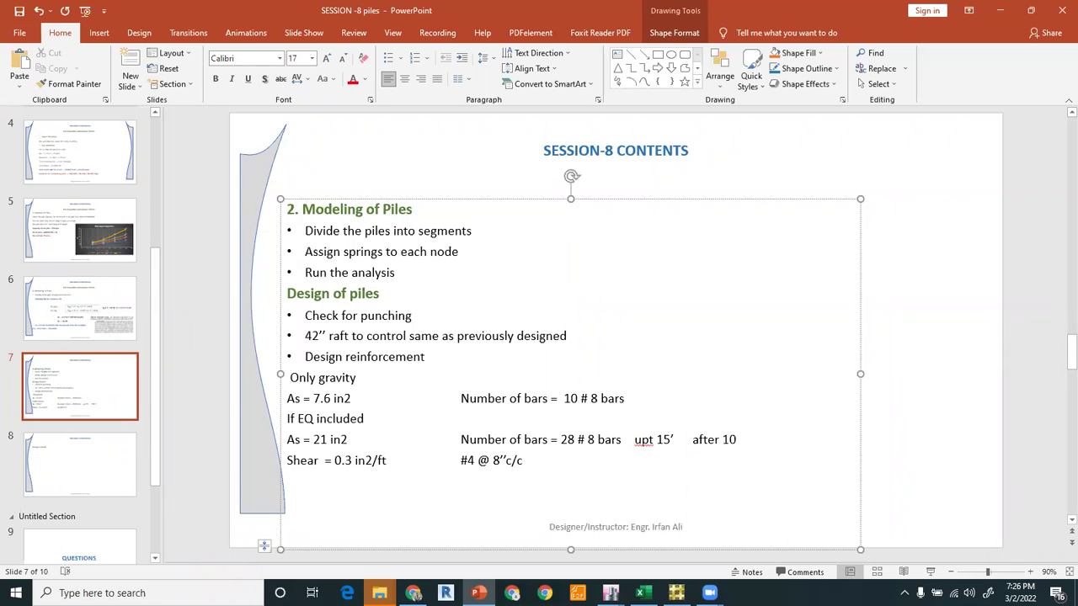
pyautogui.write('#8 bars')
pyautogui.click(723, 440)
pyautogui.write('this10#8 bars')
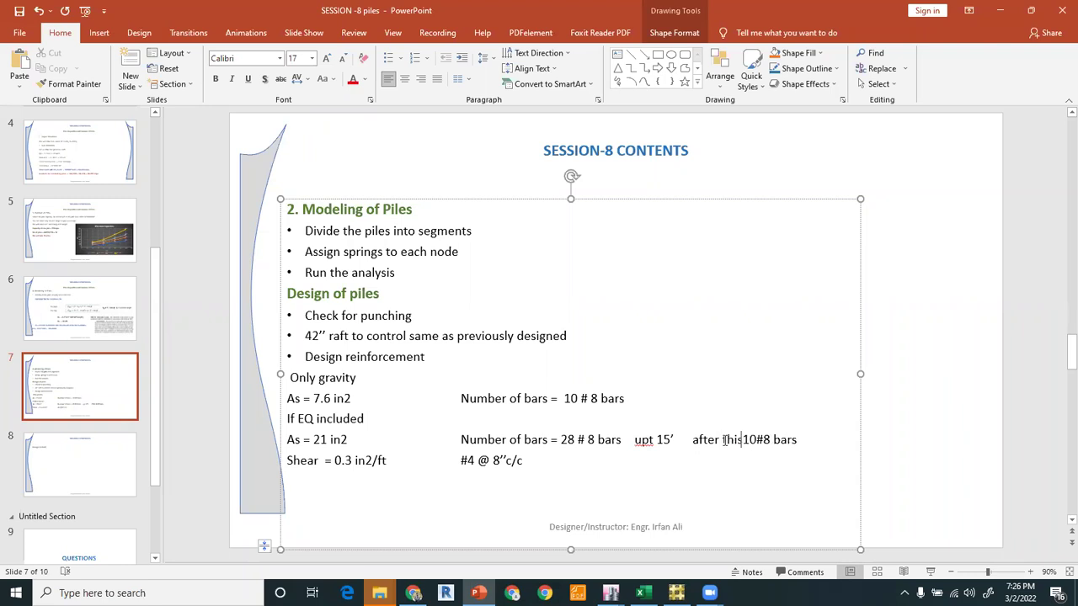